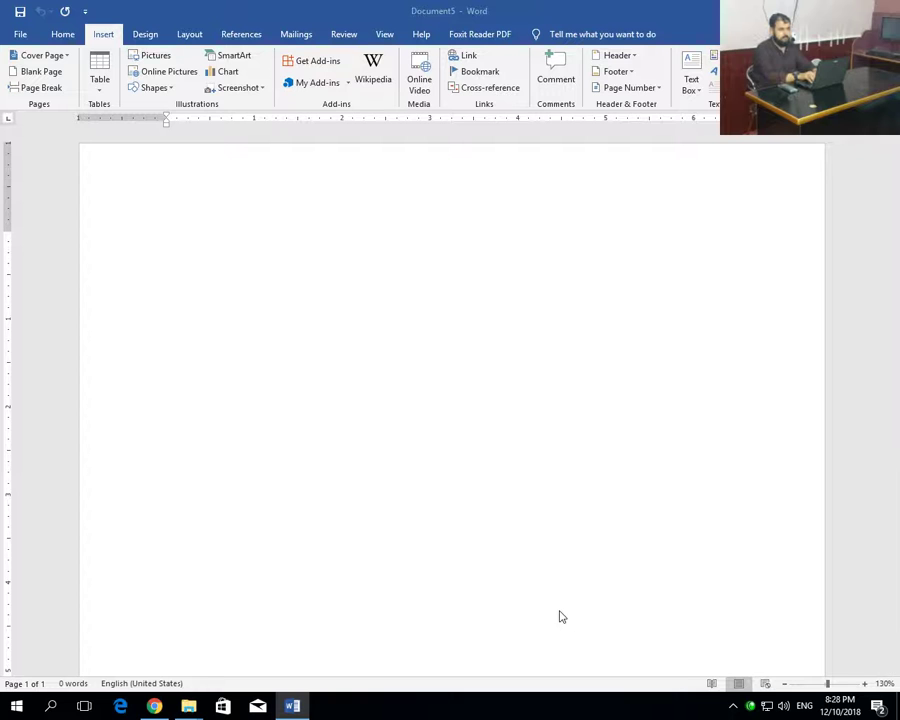
# Put the caret on the first line and insert the Whisp cover page design
pyautogui.click(294, 310)
pyautogui.click(140, 220)
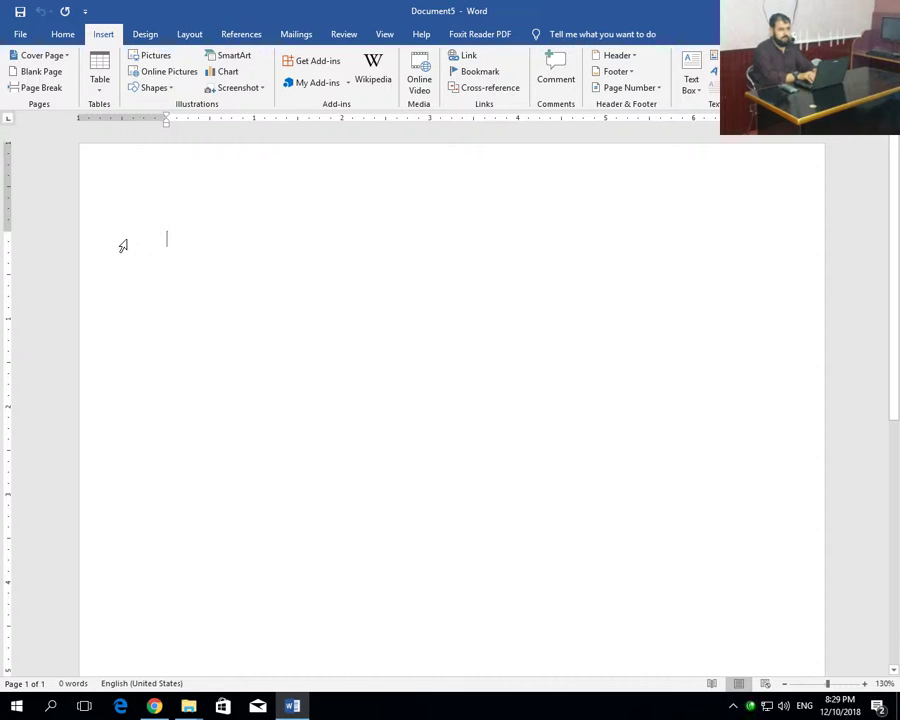
pyautogui.click(67, 56)
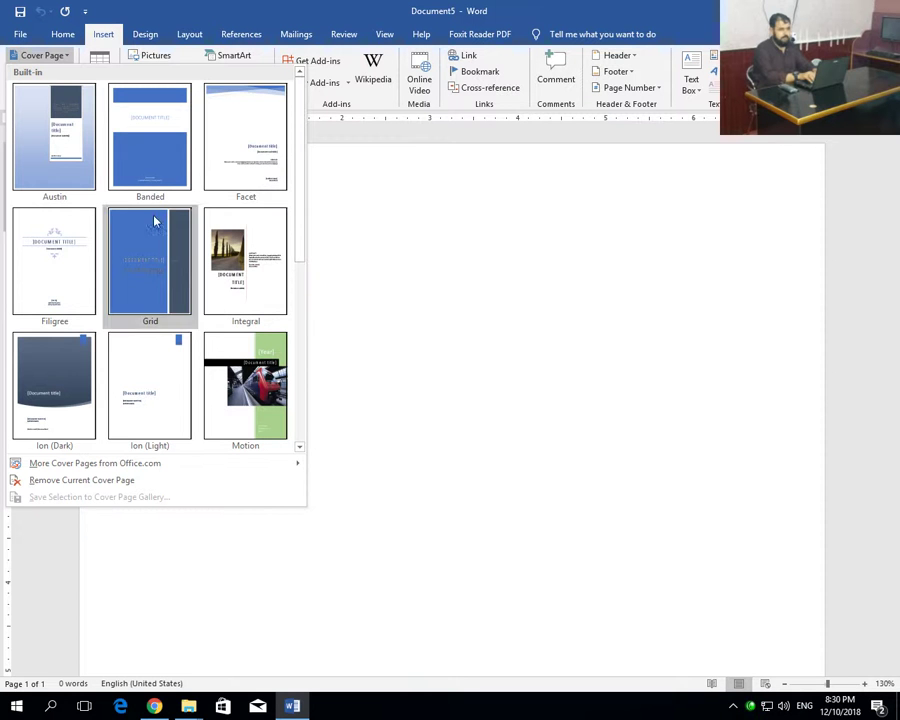
pyautogui.scroll(-3, 151, 269)
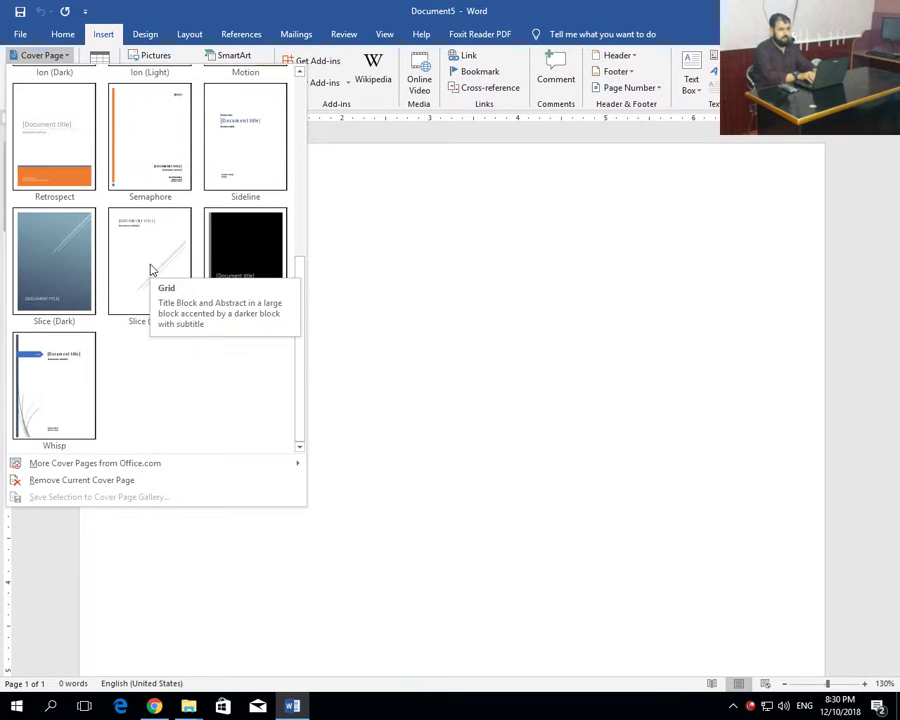
pyautogui.scroll(3, 105, 258)
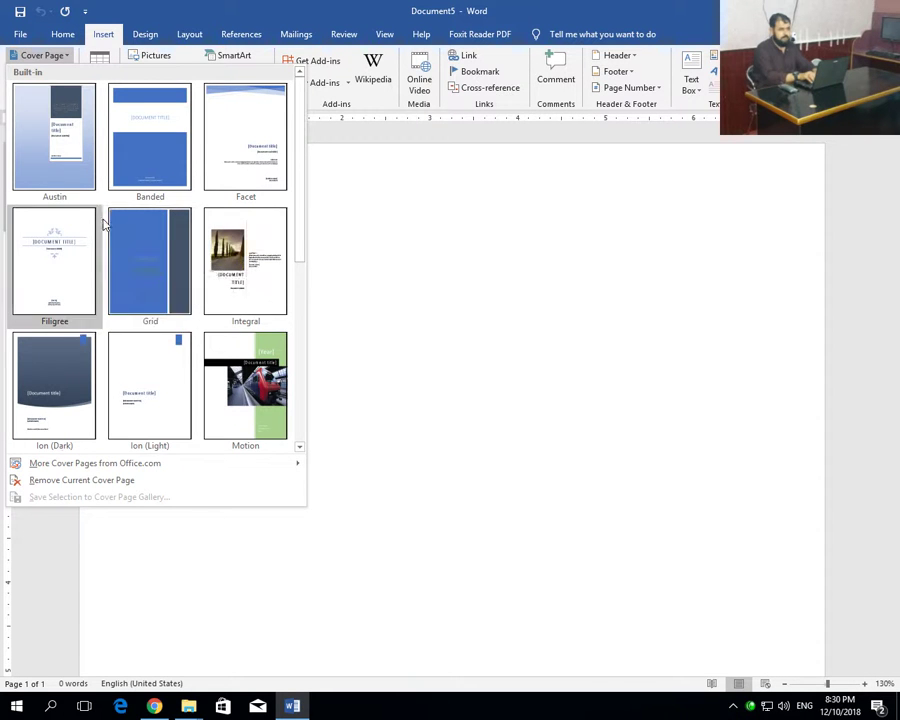
pyautogui.scroll(-3, 100, 224)
pyautogui.click(72, 362)
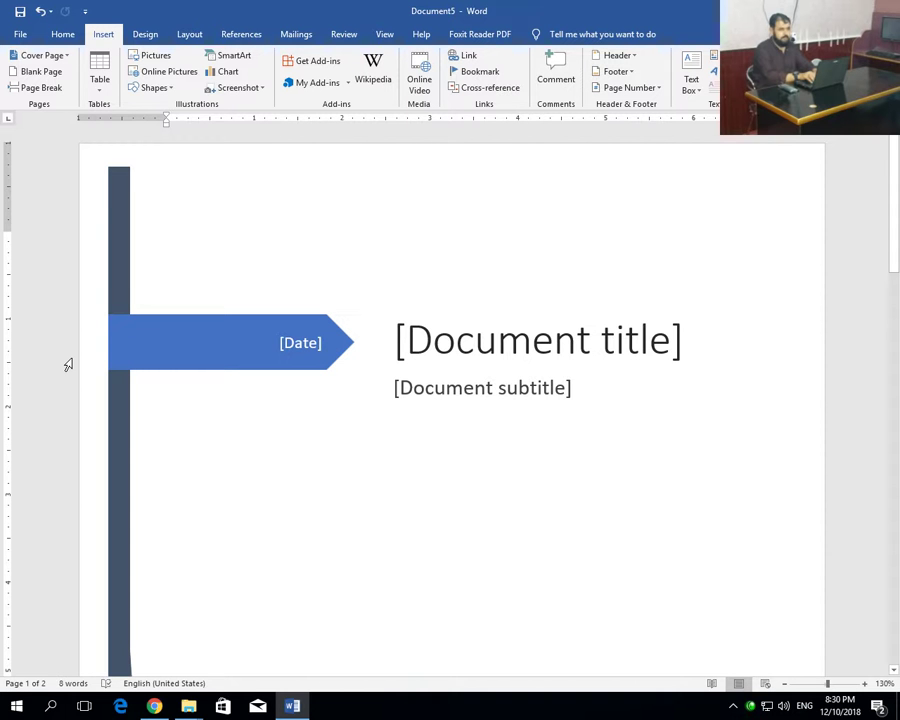
pyautogui.scroll(-1, 212, 376)
pyautogui.scroll(-3, 223, 368)
pyautogui.scroll(-4, 222, 367)
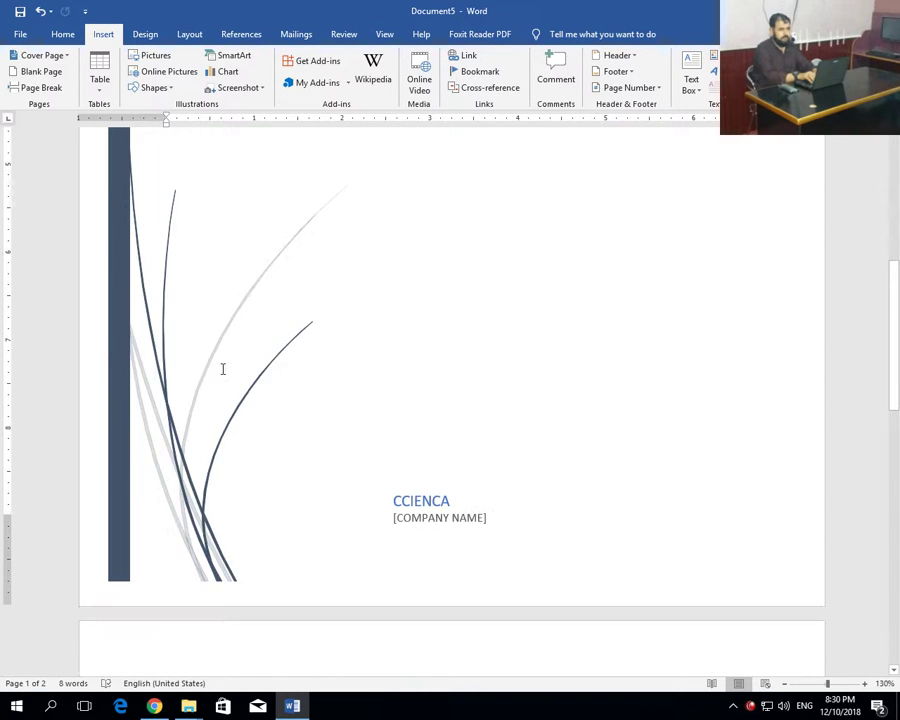
pyautogui.scroll(5, 222, 367)
pyautogui.scroll(4, 220, 372)
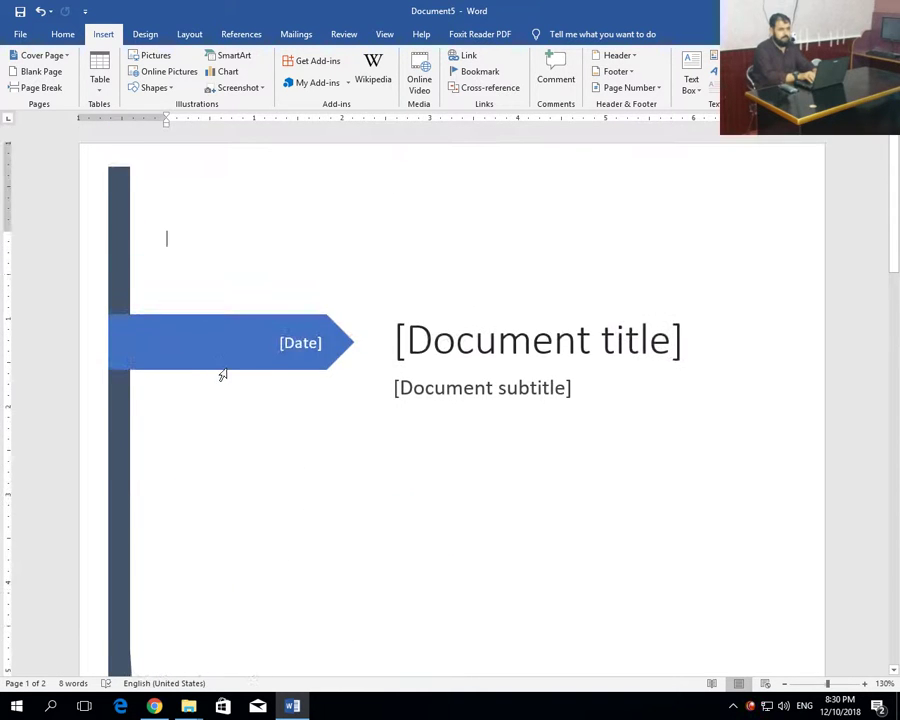
# Set the cover page date to 12/10/2018 using the date field's calendar
pyautogui.click(312, 342)
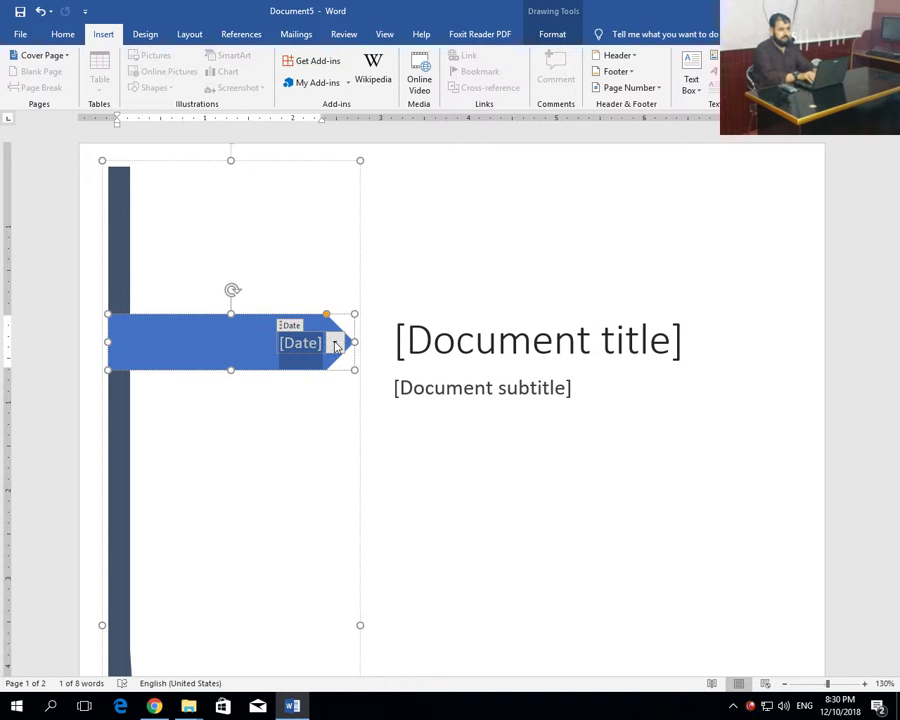
pyautogui.click(335, 343)
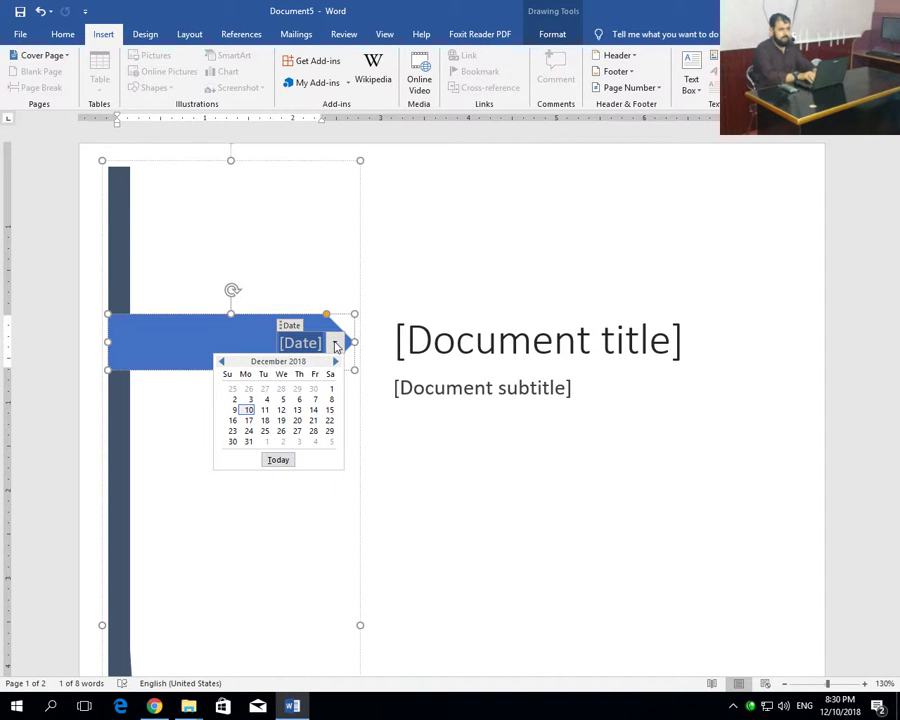
pyautogui.click(247, 410)
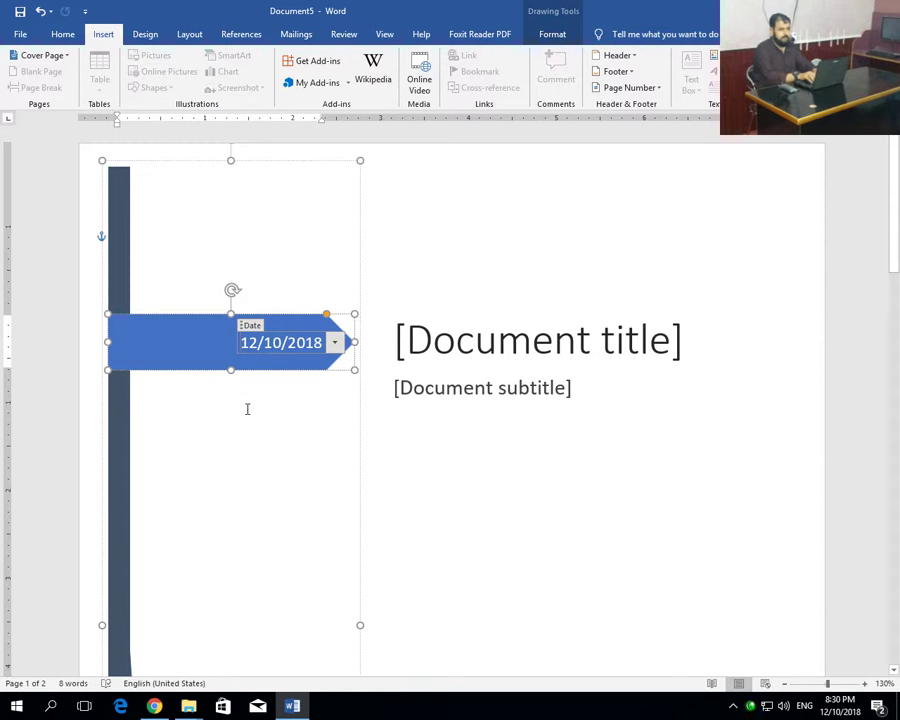
# Title the cover 'Microsoft Word 2016', widening its box, and subtitle it 'Insert Tab'
pyautogui.click(463, 353)
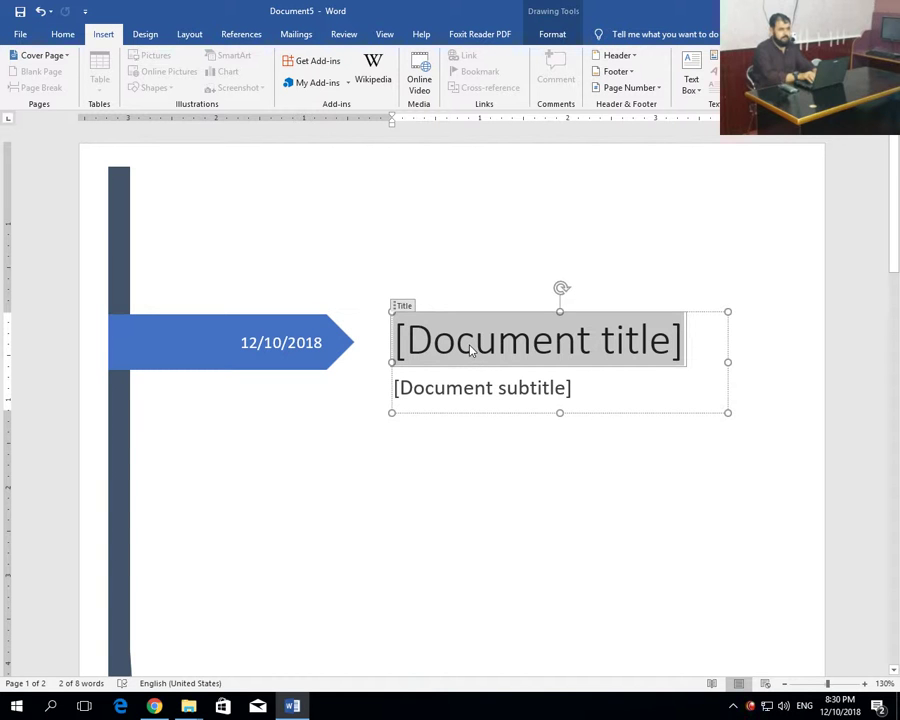
pyautogui.write('Micr')
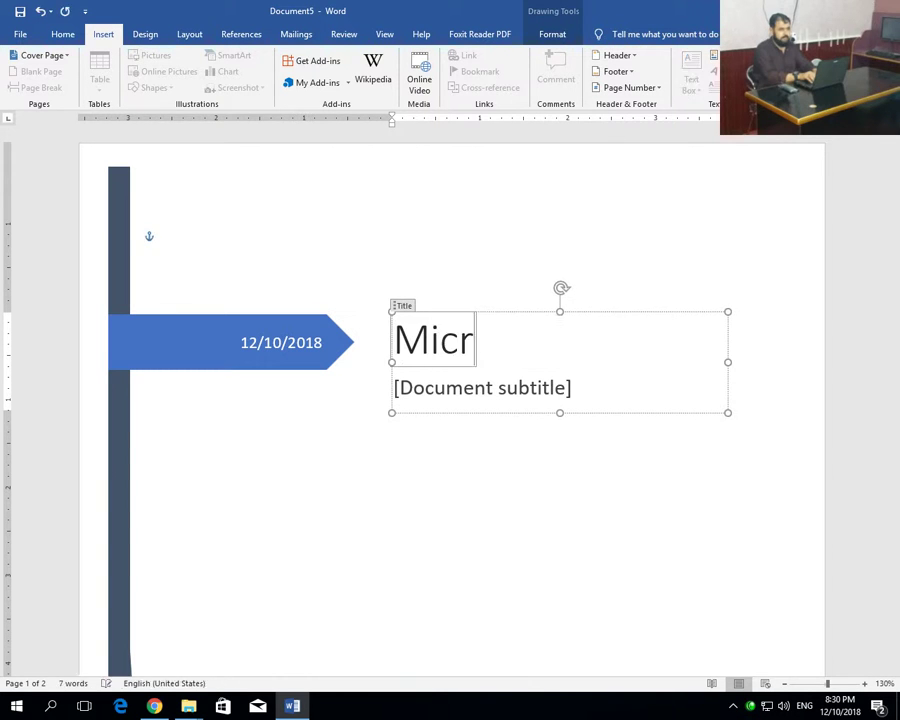
pyautogui.write('osoft ')
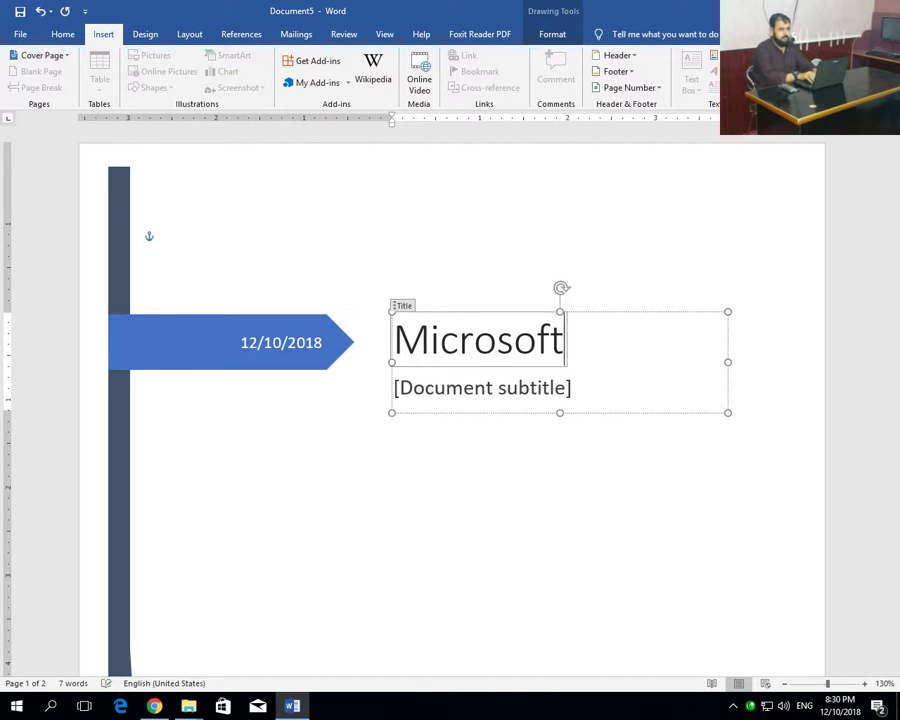
pyautogui.write('Word 2')
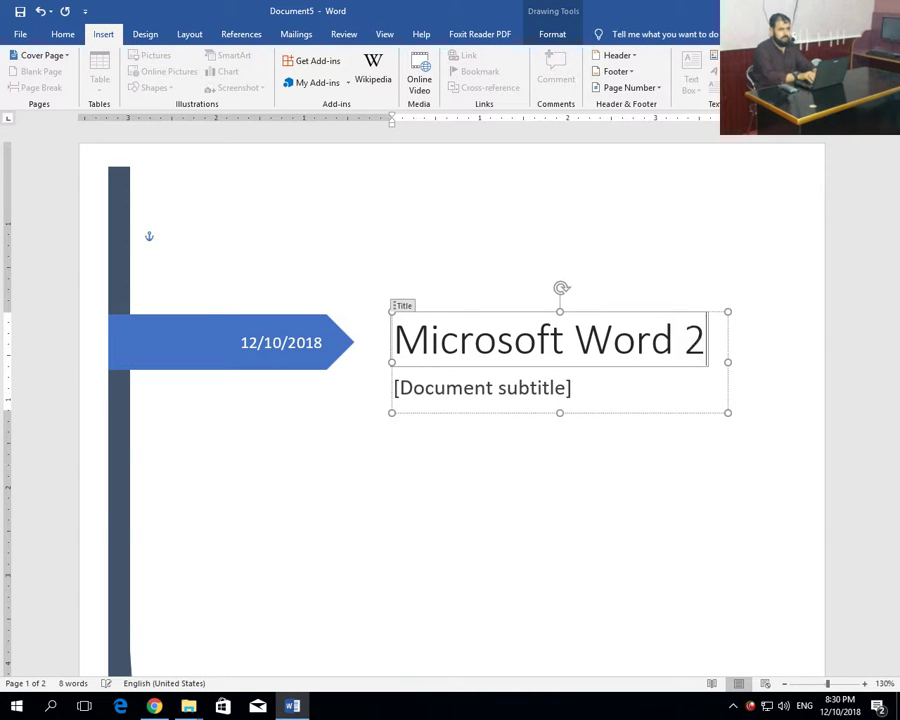
pyautogui.write('016')
pyautogui.moveTo(728, 389)
pyautogui.mouseDown()
pyautogui.moveTo(767, 389)
pyautogui.moveTo(806, 364)
pyautogui.mouseUp()
pyautogui.click(551, 394)
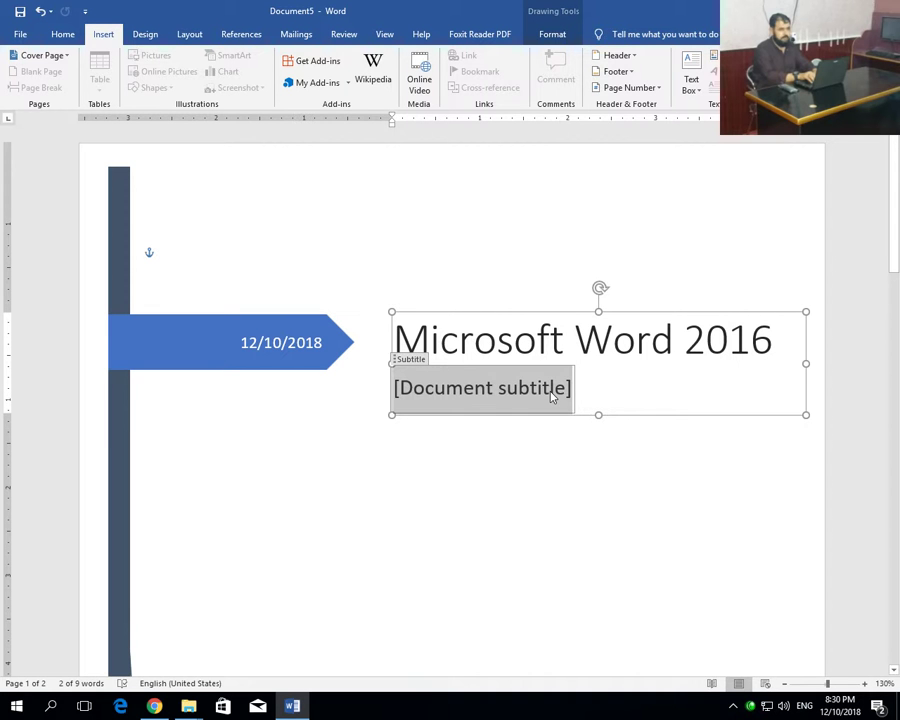
pyautogui.write('Insert Tab')
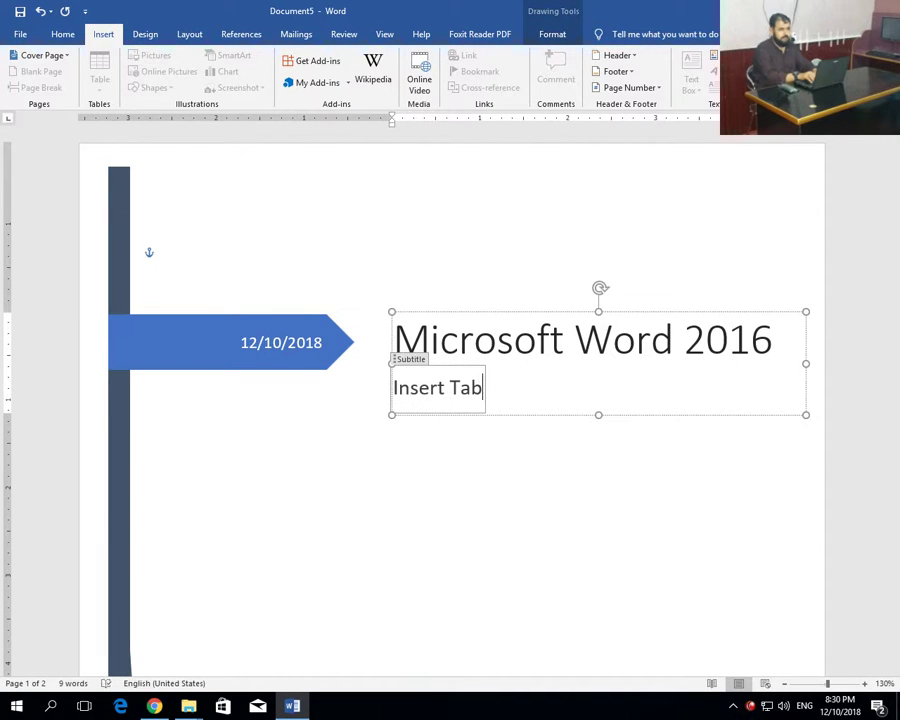
# Finish the subtitle and scroll down to the cover page's [COMPANY NAME] placeholder
pyautogui.click(484, 446)
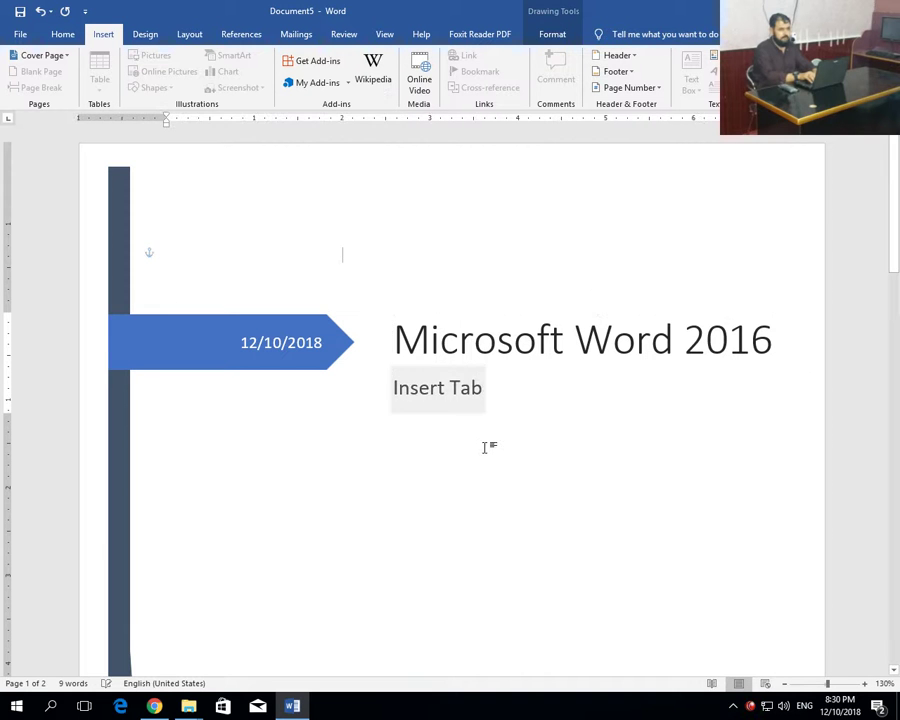
pyautogui.scroll(-2, 394, 467)
pyautogui.scroll(-5, 390, 468)
pyautogui.scroll(-4, 390, 468)
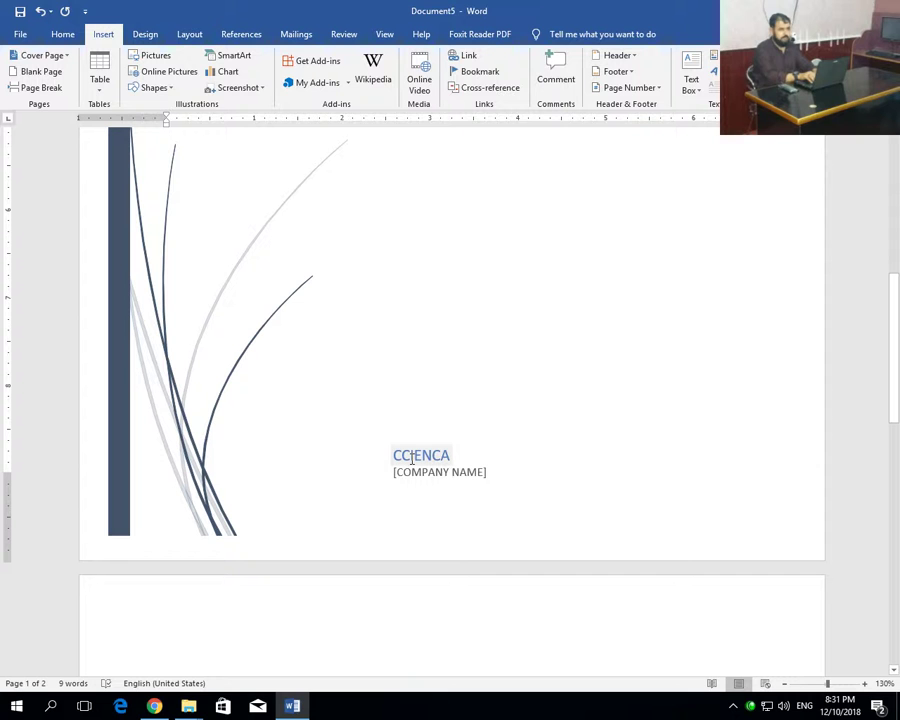
pyautogui.click(418, 479)
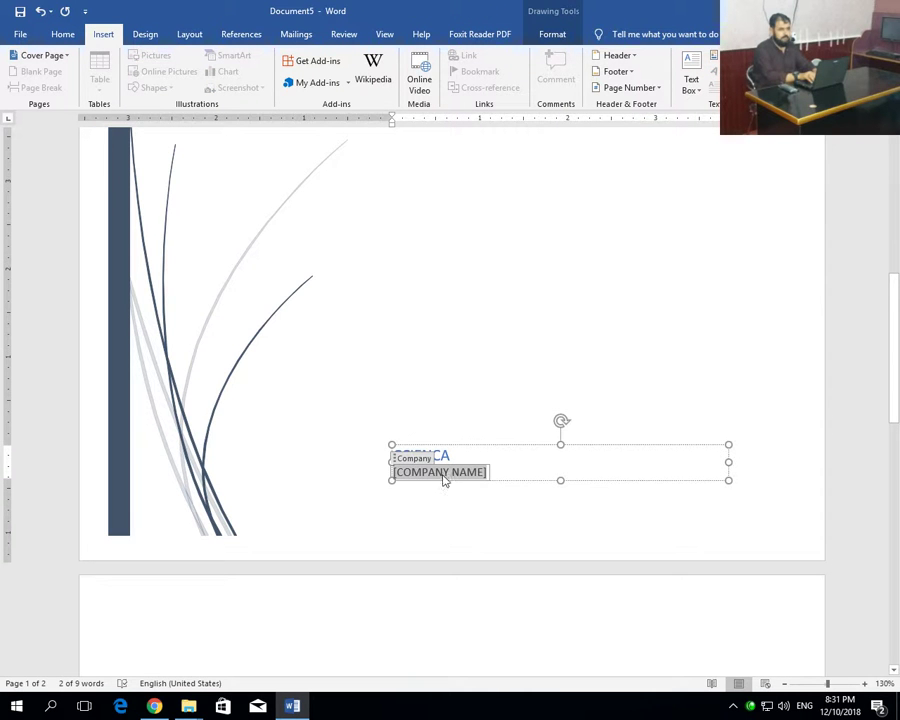
pyautogui.click(476, 405)
pyautogui.scroll(8, 476, 405)
pyautogui.scroll(-5, 474, 424)
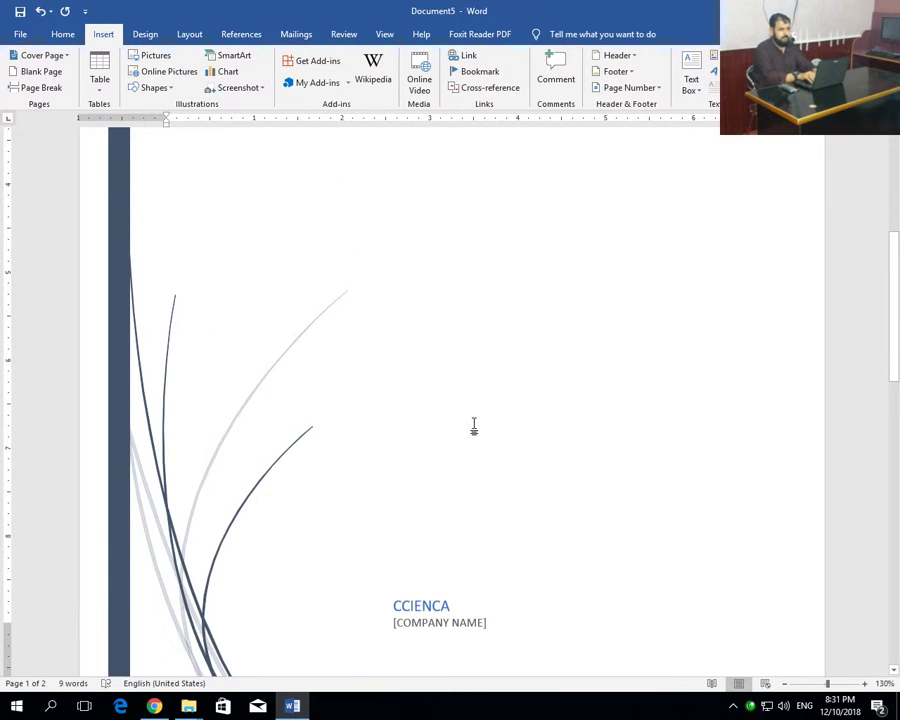
pyautogui.scroll(-2, 474, 426)
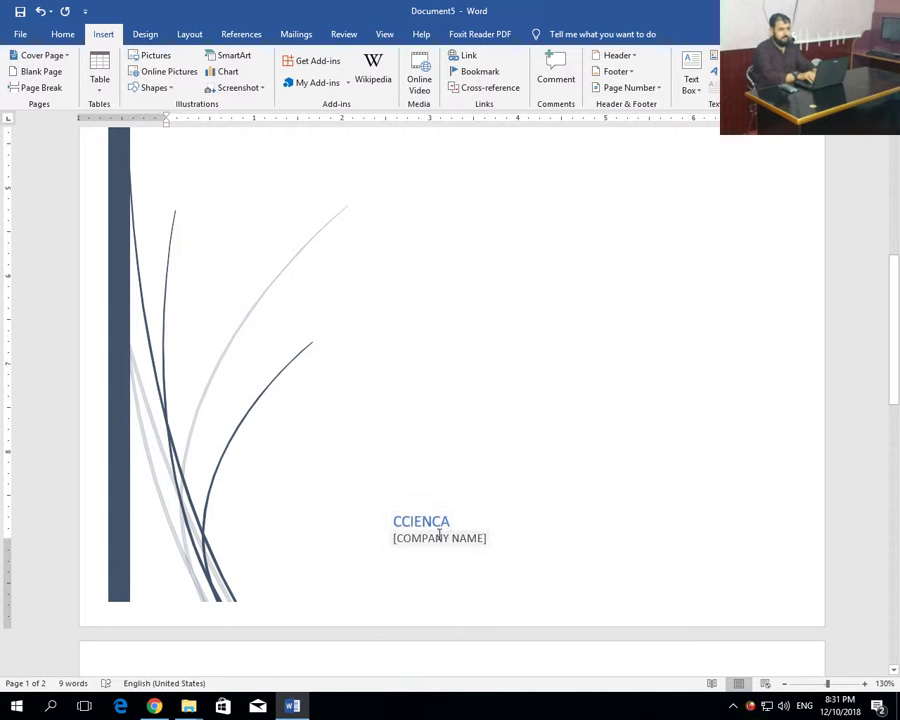
# Replace the placeholder with 'COMPUTER CAREER INTERNATIONAL EDUCATION ACADEMY', correcting typos
pyautogui.click(436, 540)
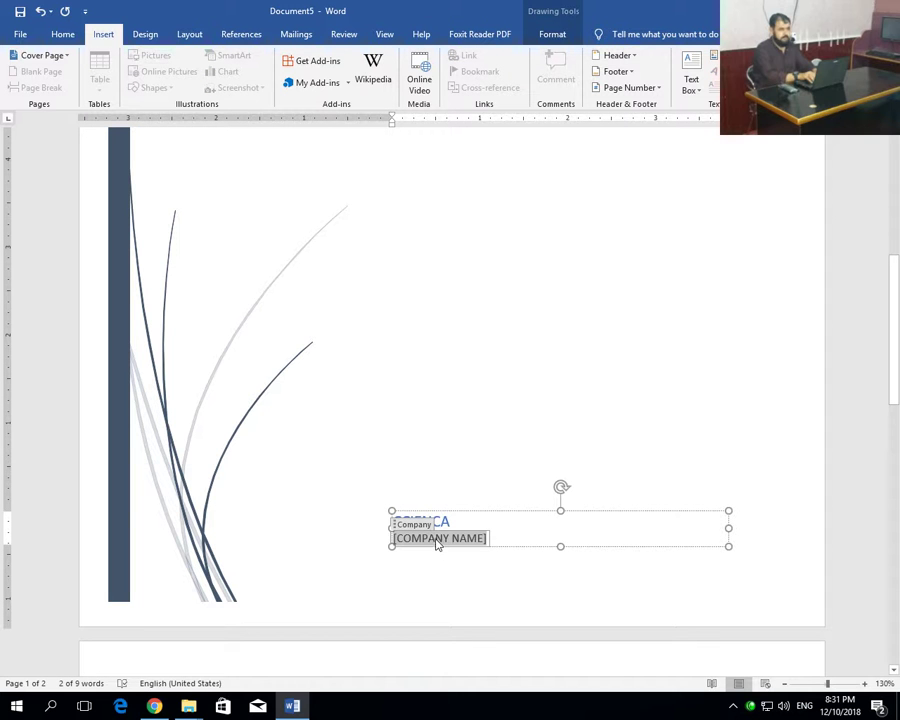
pyautogui.press('BackSpace')
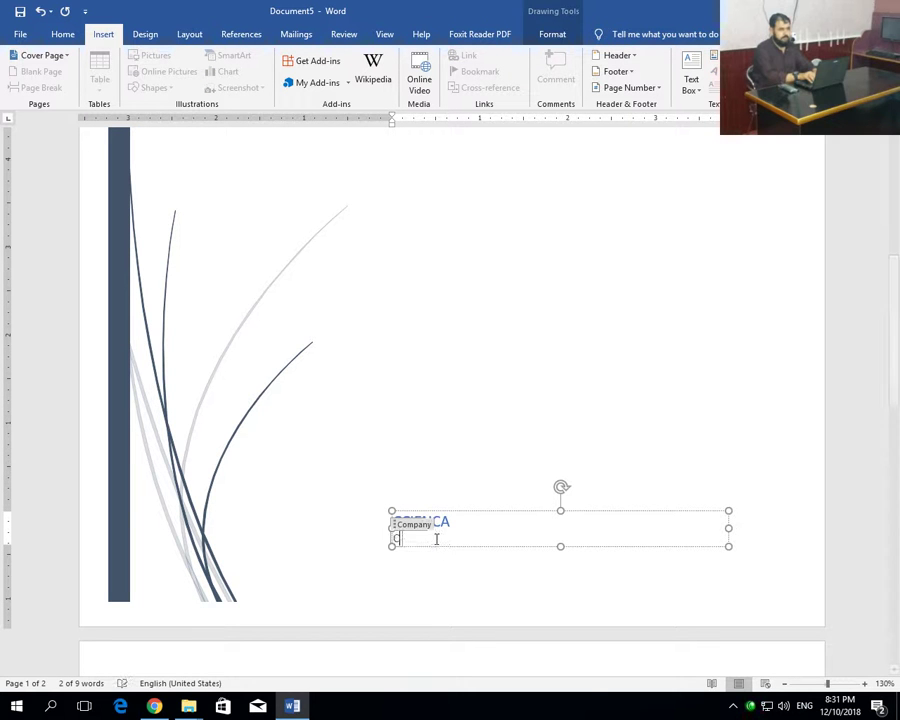
pyautogui.write('COMPUTER')
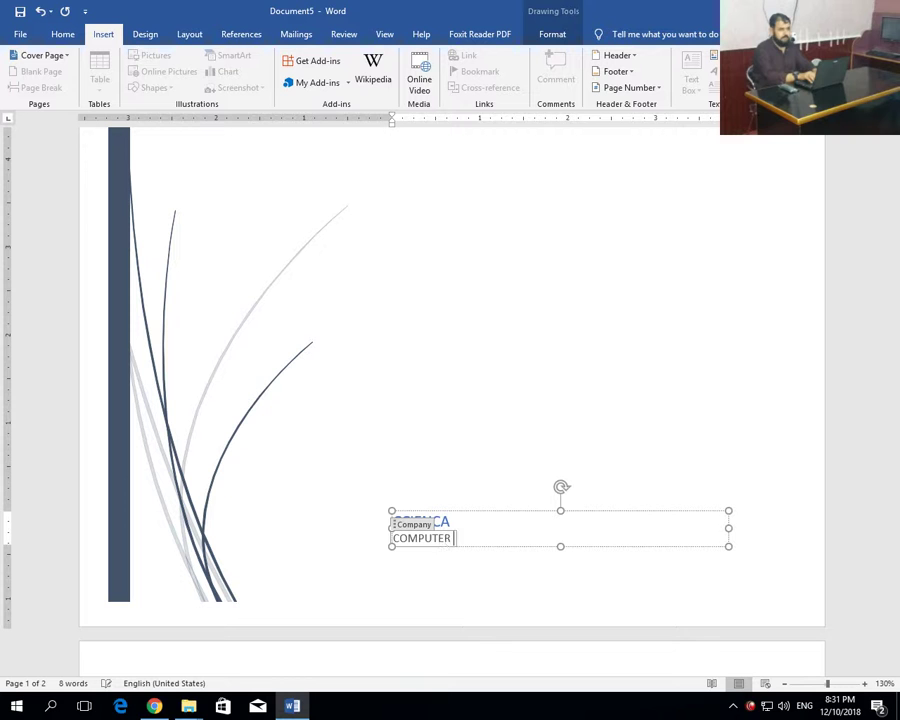
pyautogui.write(' CAREER INTERNATIONAL EDUCATION ACADEMY')
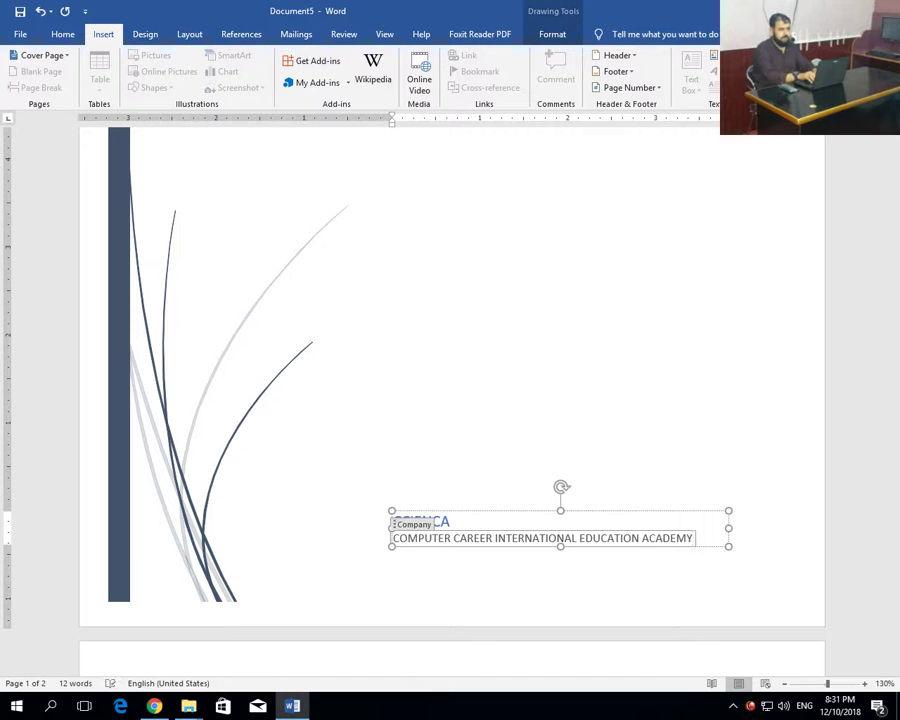
# Generate filler paragraphs on blank page 2 with =rand(10, 5)
pyautogui.click(411, 430)
pyautogui.scroll(5, 411, 430)
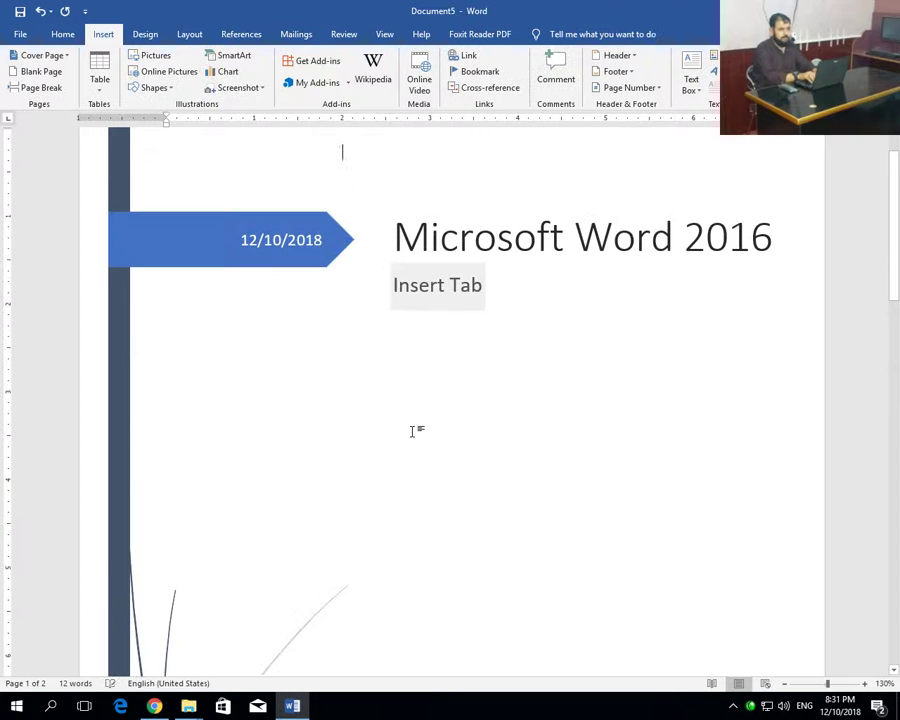
pyautogui.scroll(2, 411, 430)
pyautogui.scroll(-10, 411, 430)
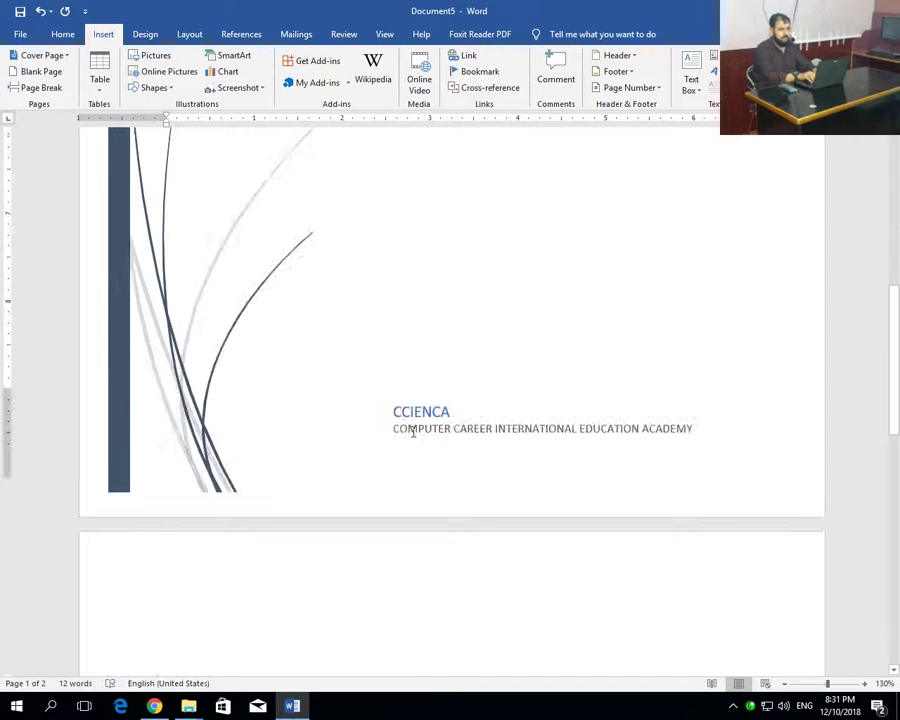
pyautogui.scroll(-4, 340, 410)
pyautogui.click(340, 410)
pyautogui.write('=rand')
pyautogui.write('()')
pyautogui.press('BackSpace')
pyautogui.write('(10')
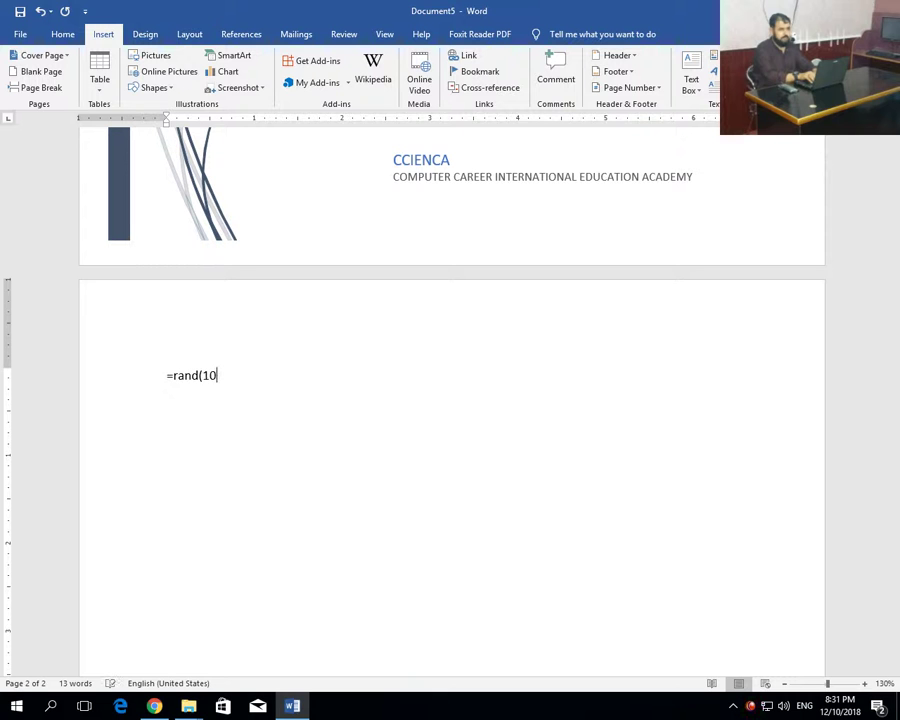
pyautogui.write(', 5')
pyautogui.write(')')
pyautogui.press('Return')
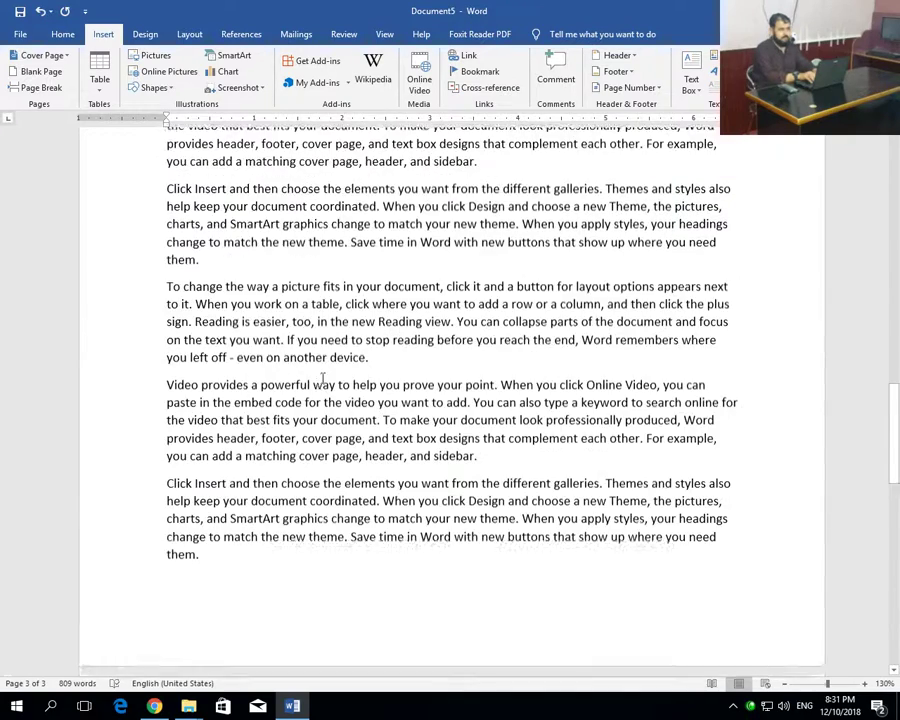
# Review all three pages in the print preview, then return to editing
pyautogui.scroll(10, 322, 377)
pyautogui.scroll(5, 322, 377)
pyautogui.scroll(3, 322, 377)
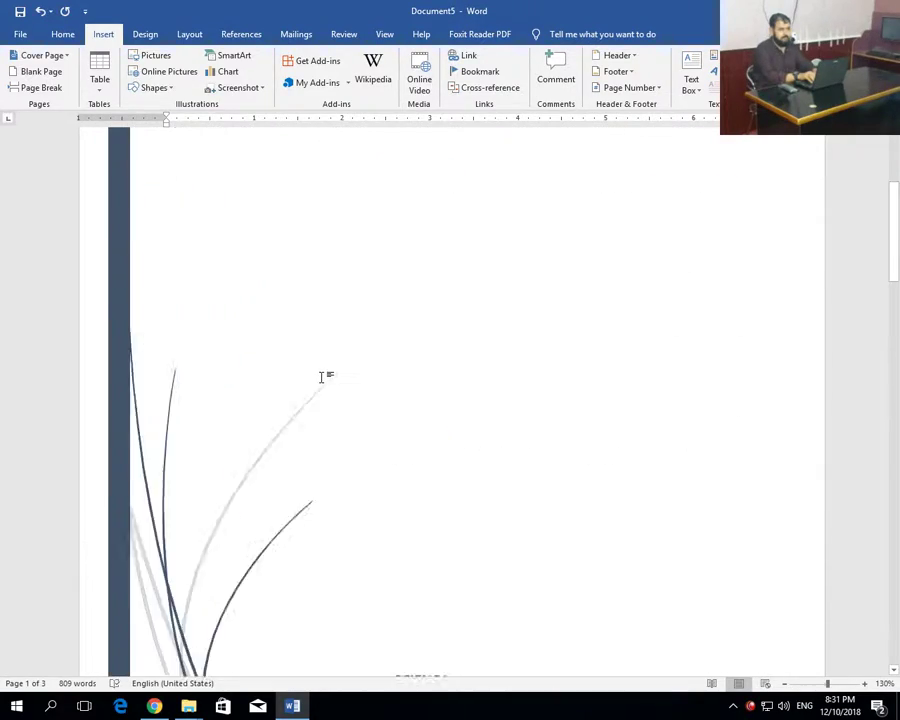
pyautogui.scroll(3, 322, 377)
pyautogui.scroll(1, 322, 377)
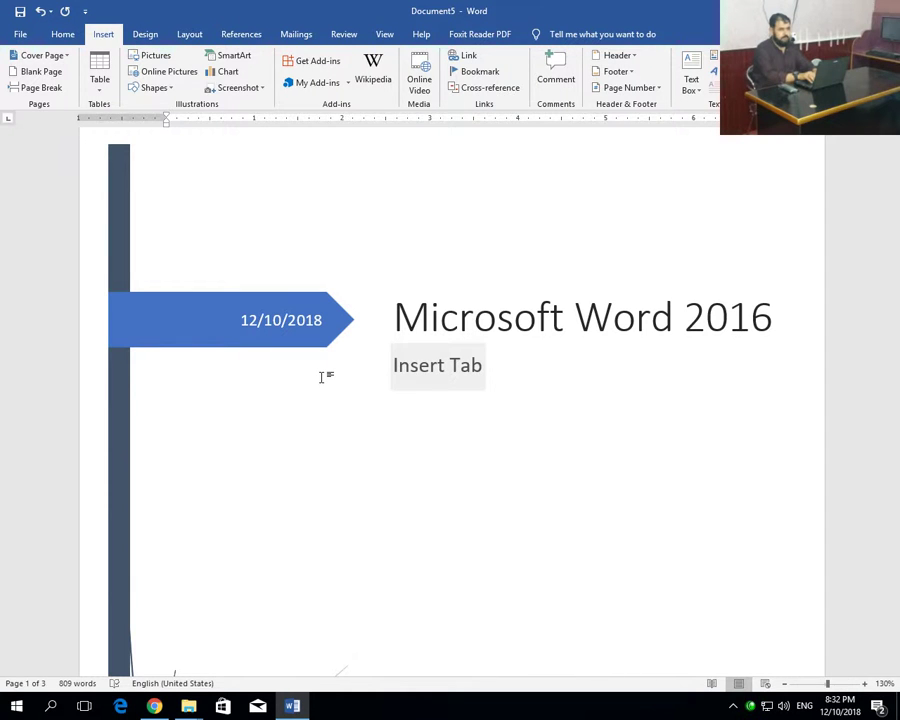
pyautogui.hotkey('ctrl', 'p')
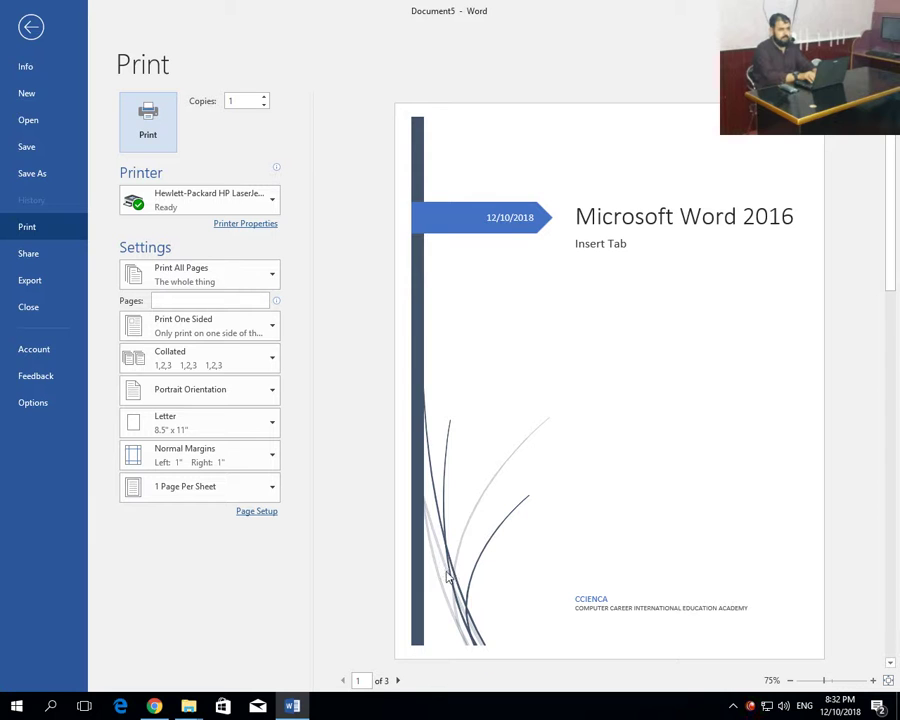
pyautogui.click(397, 680)
pyautogui.click(397, 680)
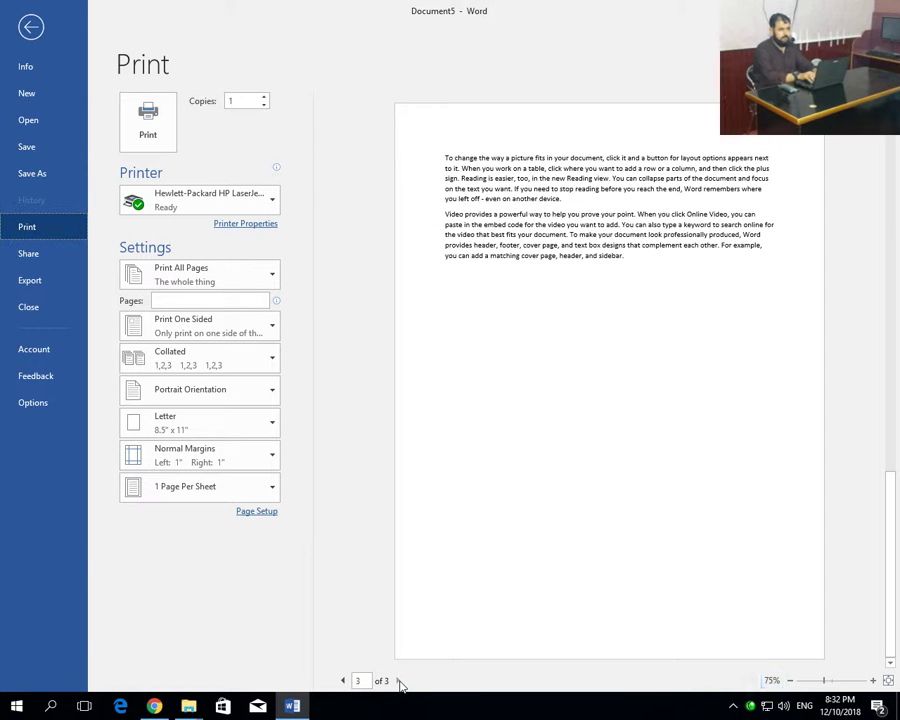
pyautogui.click(342, 680)
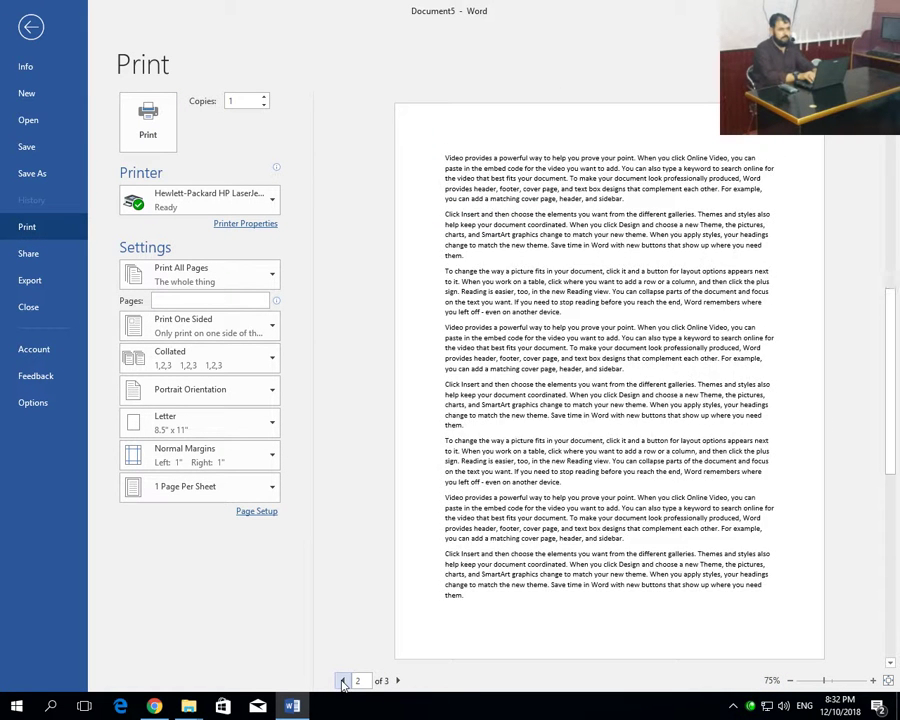
pyautogui.click(342, 680)
pyautogui.press('Escape')
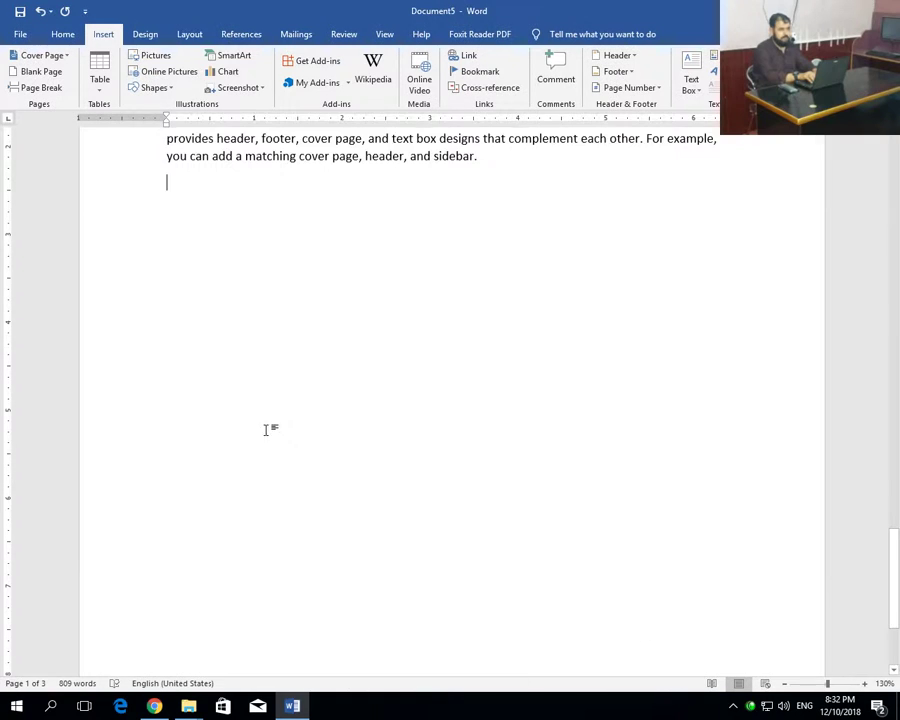
# Jump to the document start and choose Remove Current Cover Page from the Cover Page menu
pyautogui.scroll(5, 248, 366)
pyautogui.scroll(3, 230, 360)
pyautogui.hotkey('ctrl', 'Home')
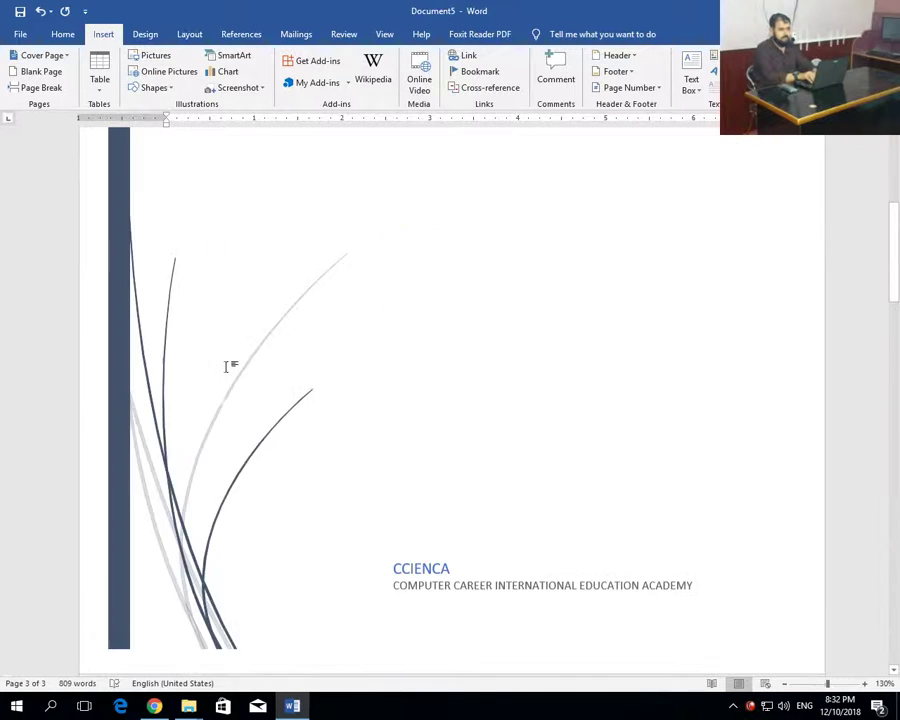
pyautogui.click(66, 56)
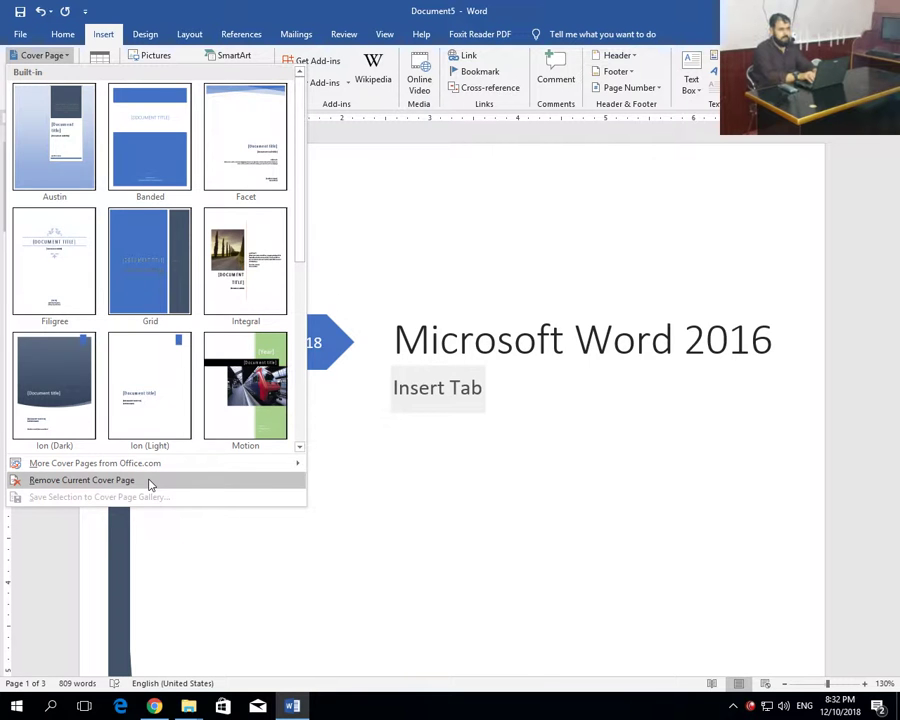
pyautogui.click(82, 480)
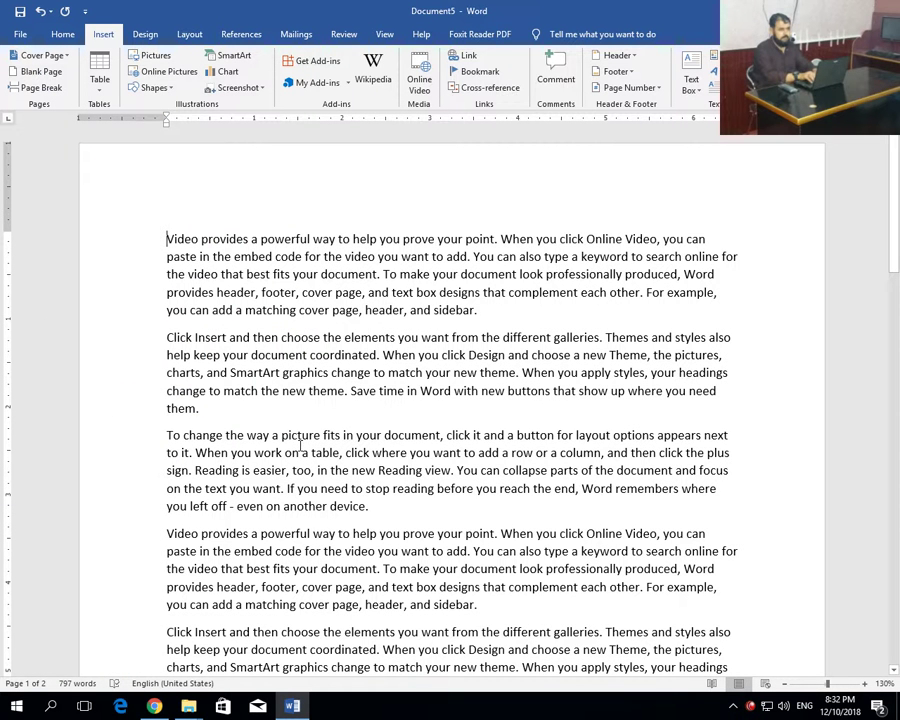
# Insert a Blank Page at the start of the document
pyautogui.click(336, 414)
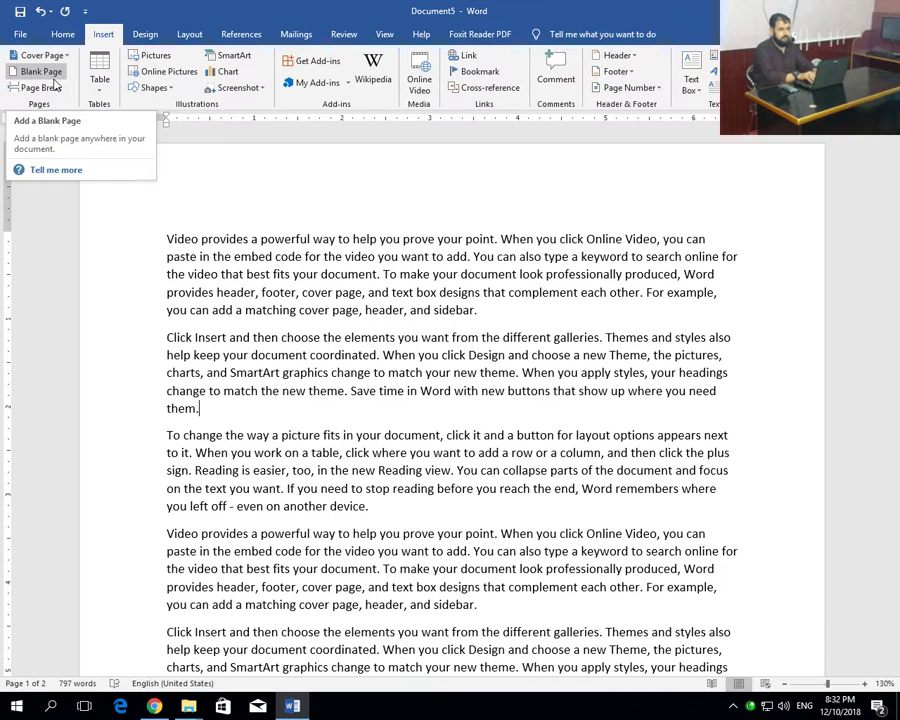
pyautogui.scroll(-1, 304, 389)
pyautogui.scroll(-3, 303, 390)
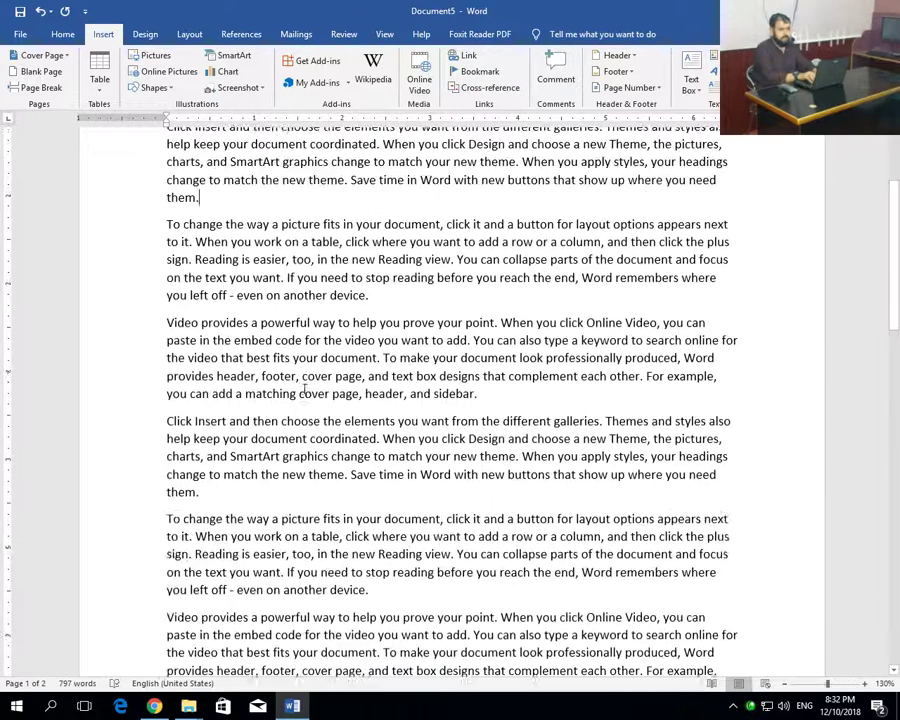
pyautogui.scroll(-5, 303, 390)
pyautogui.scroll(-5, 302, 395)
pyautogui.scroll(3, 301, 400)
pyautogui.scroll(5, 300, 398)
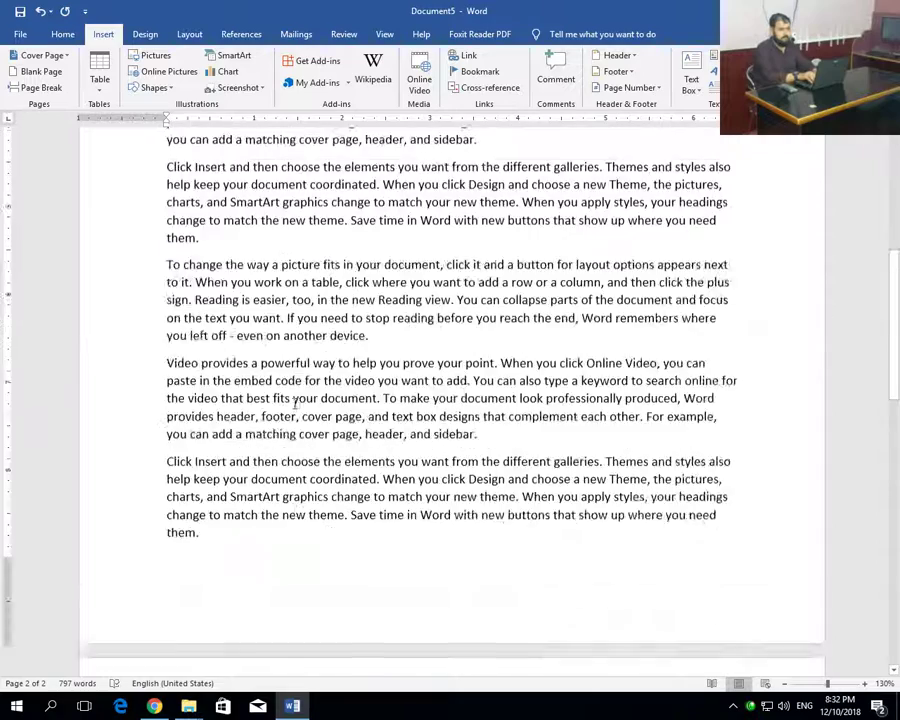
pyautogui.scroll(5, 298, 392)
pyautogui.hotkey('ctrl', 'Home')
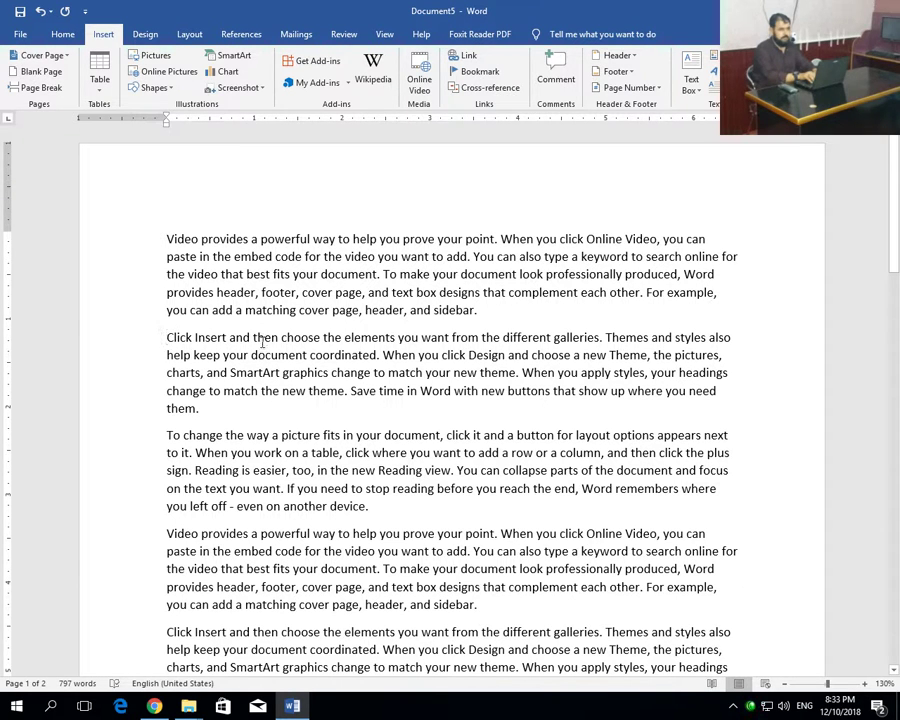
pyautogui.click(41, 71)
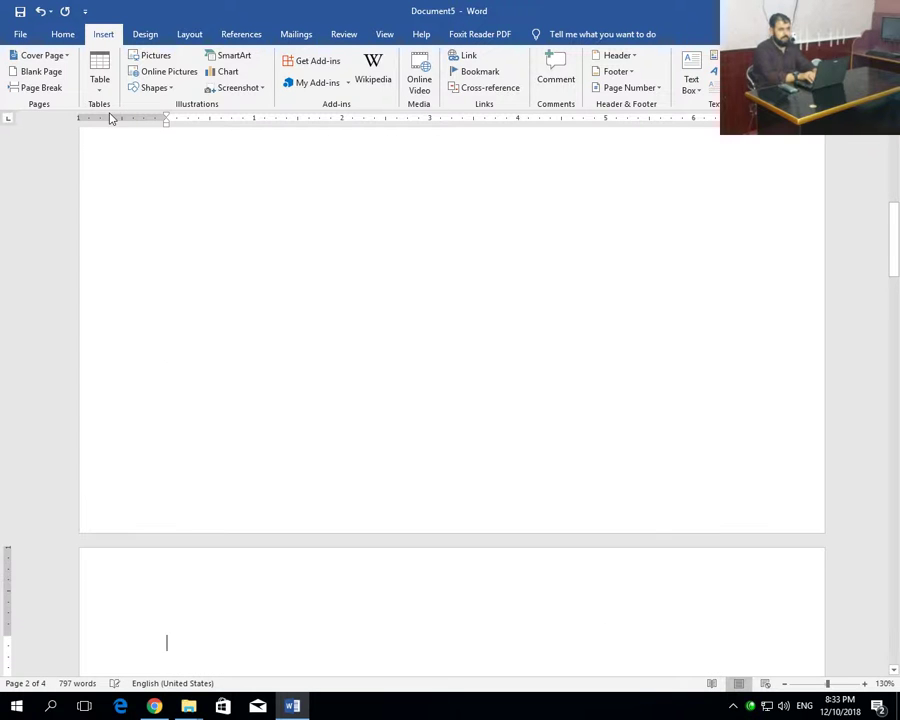
# Scroll to the new blank page and place the caret after the word 'charts,'
pyautogui.scroll(10, 329, 378)
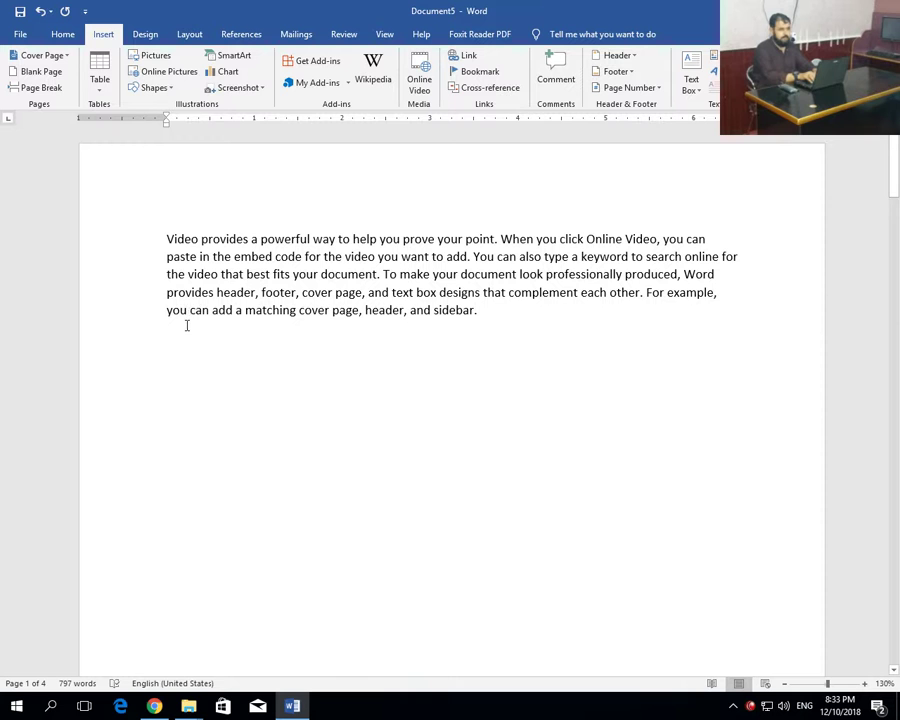
pyautogui.scroll(-5, 194, 394)
pyautogui.scroll(-5, 198, 428)
pyautogui.scroll(-4, 199, 430)
pyautogui.click(201, 425)
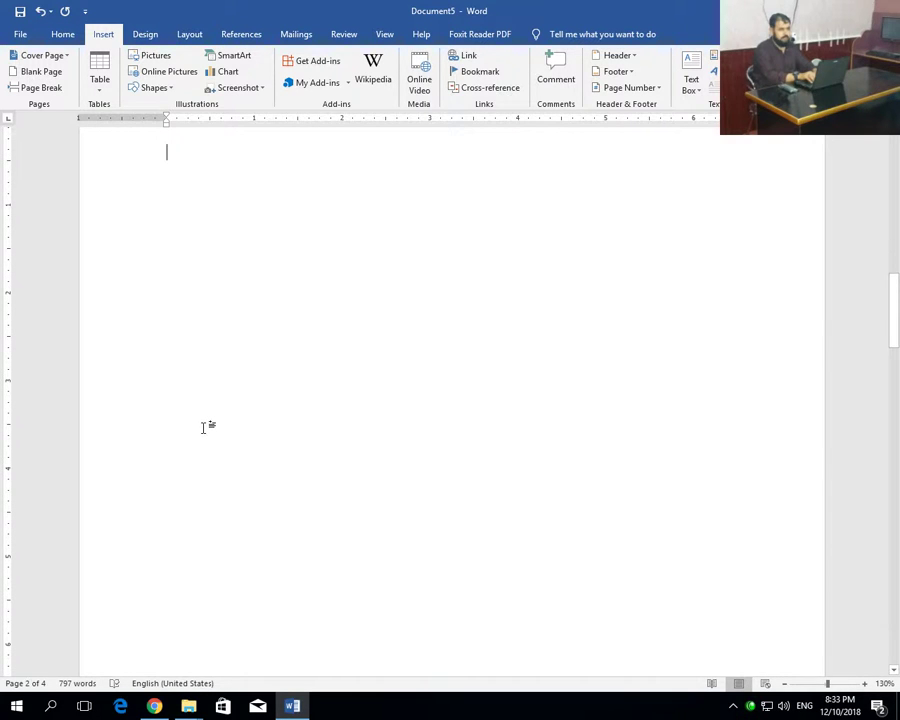
pyautogui.scroll(-3, 203, 427)
pyautogui.scroll(-4, 203, 427)
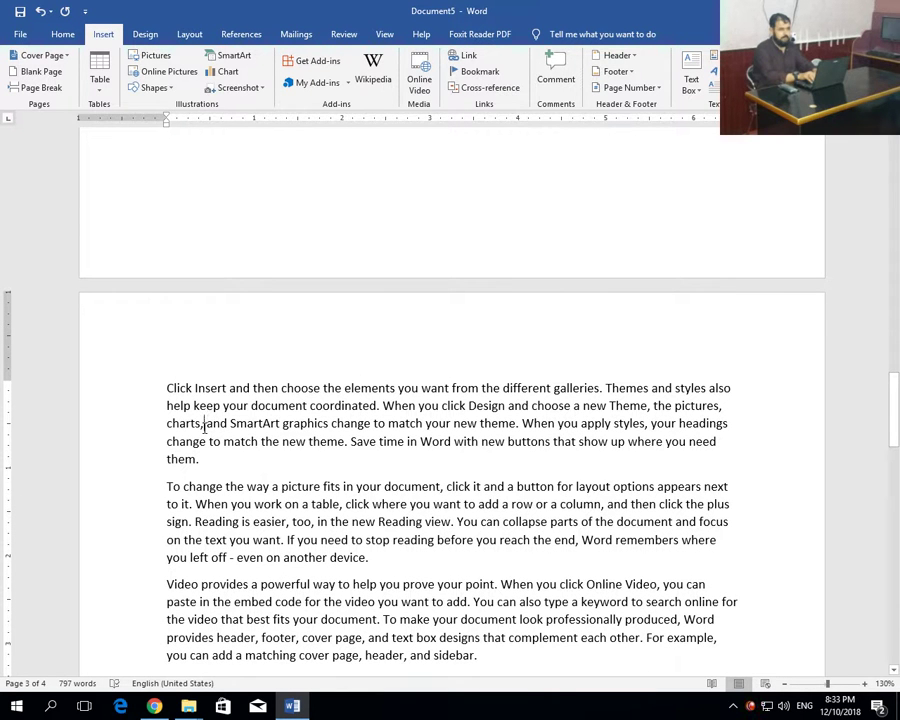
pyautogui.click(204, 425)
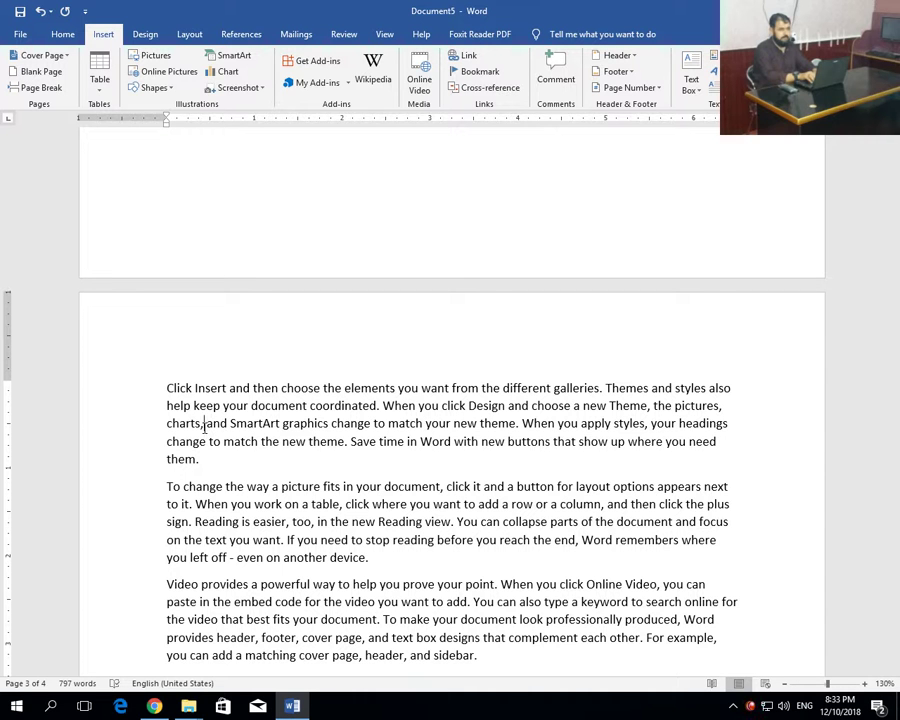
# Undo the blank page, insert another before the first paragraph, and undo that too
pyautogui.click(42, 13)
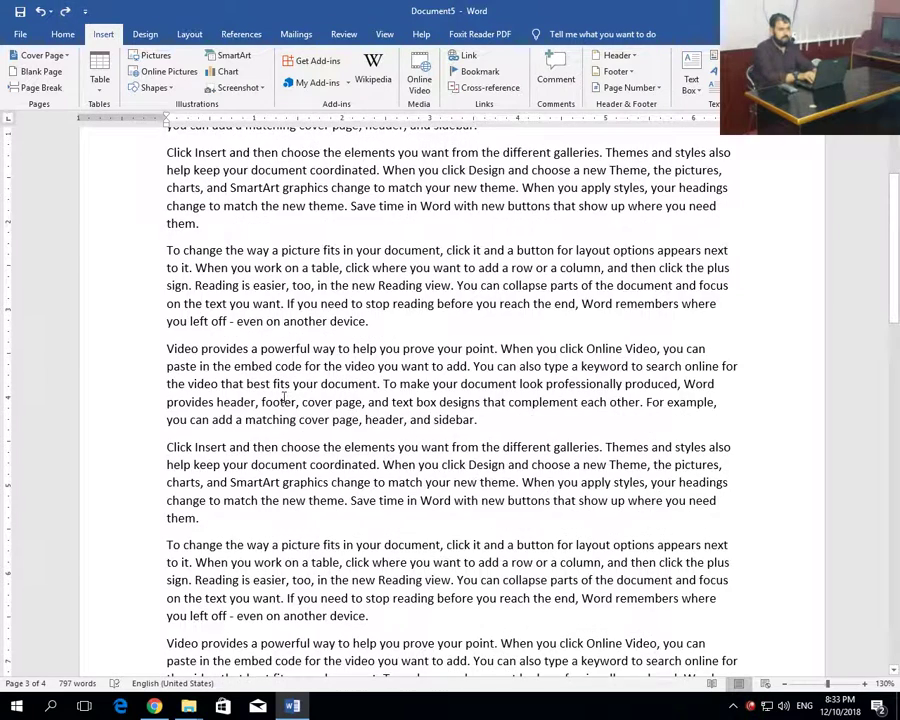
pyautogui.click(167, 239)
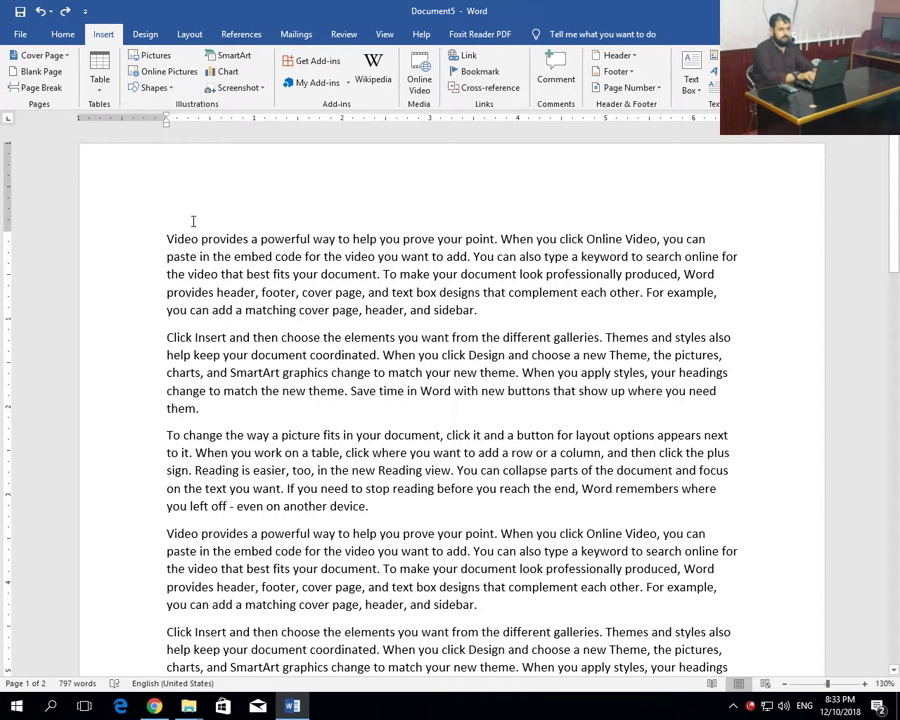
pyautogui.click(45, 72)
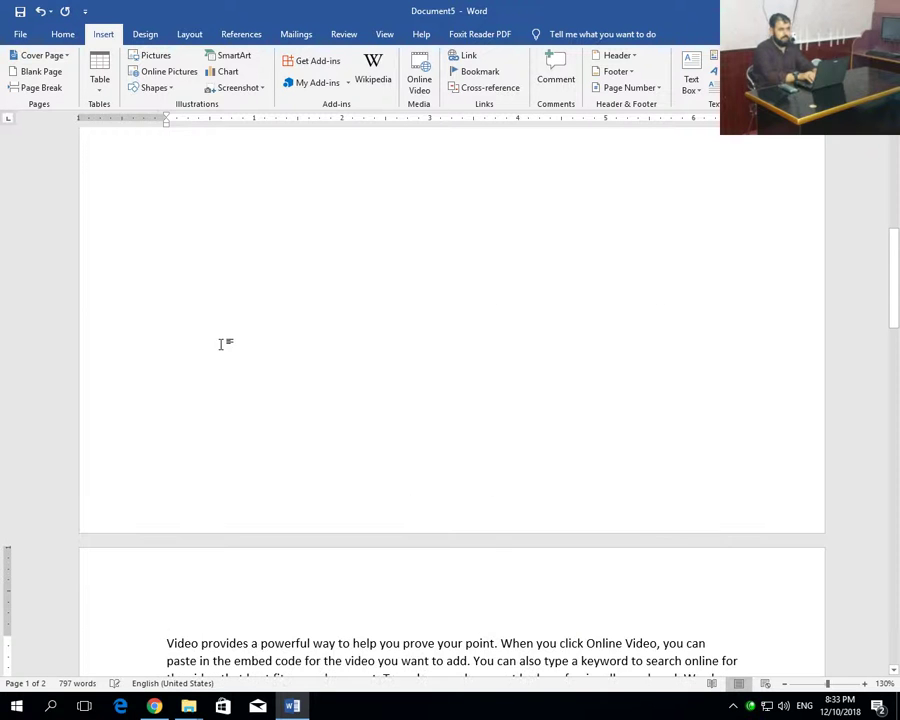
pyautogui.scroll(1, 285, 490)
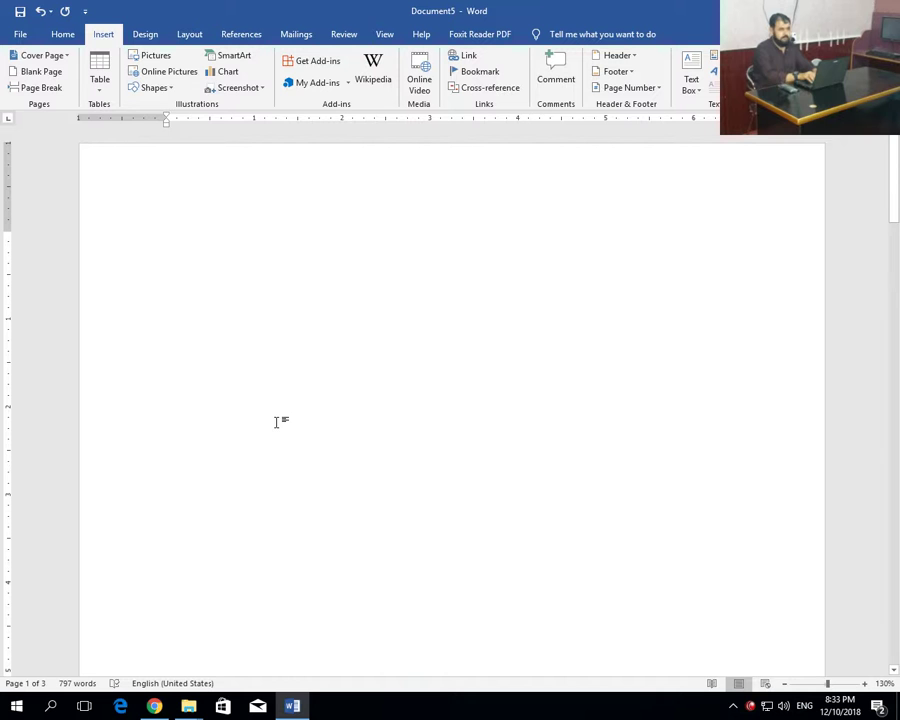
pyautogui.click(40, 11)
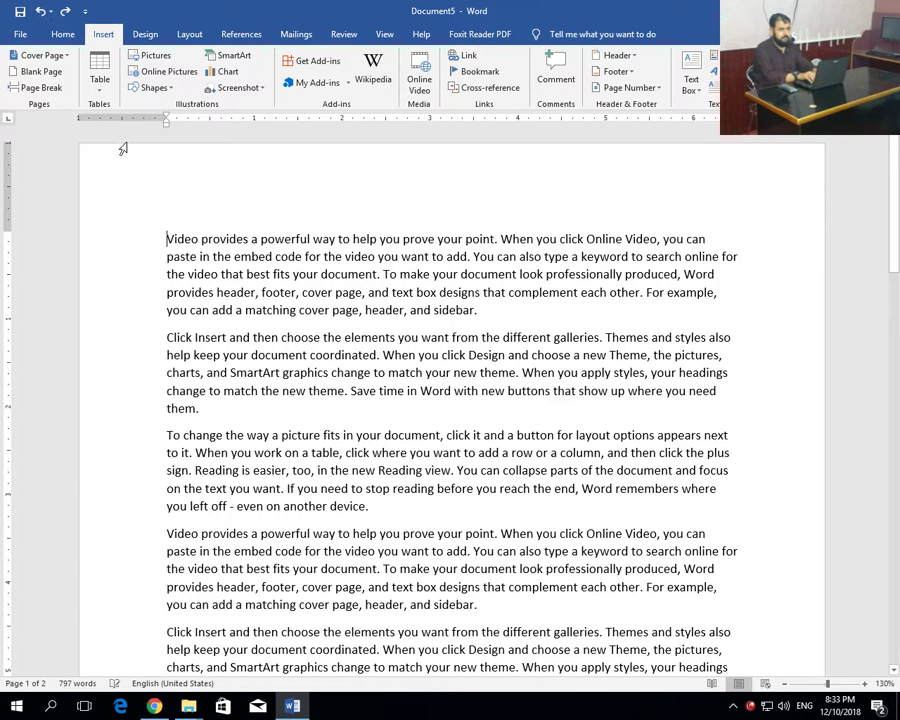
# Insert a blank page before the fourth paragraph, then undo it
pyautogui.click(167, 533)
pyautogui.moveTo(350, 507); pyautogui.dragTo(104, 217)
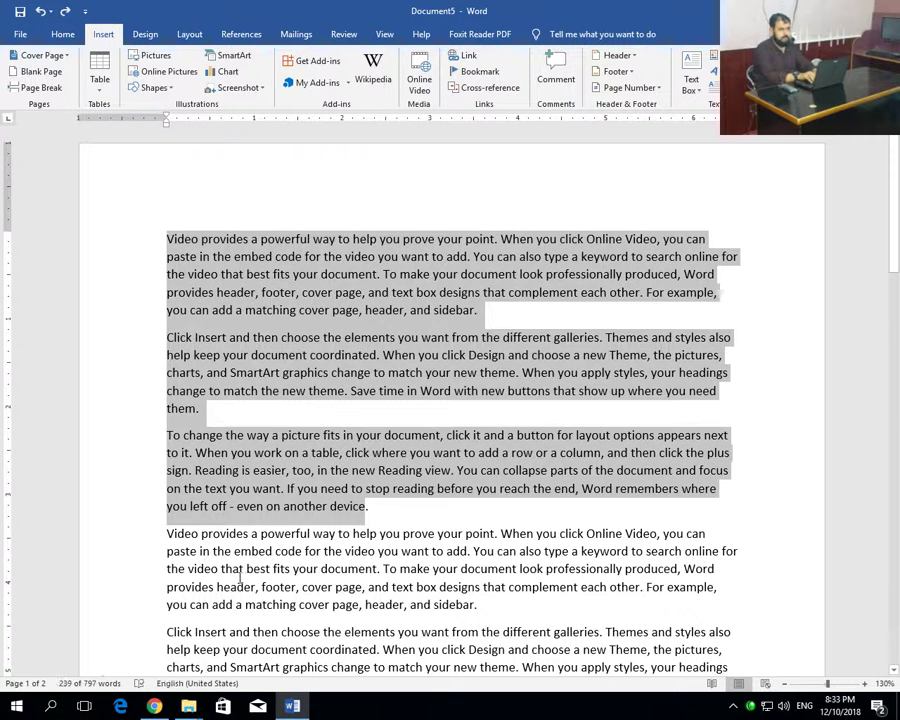
pyautogui.click(241, 569)
pyautogui.click(167, 532)
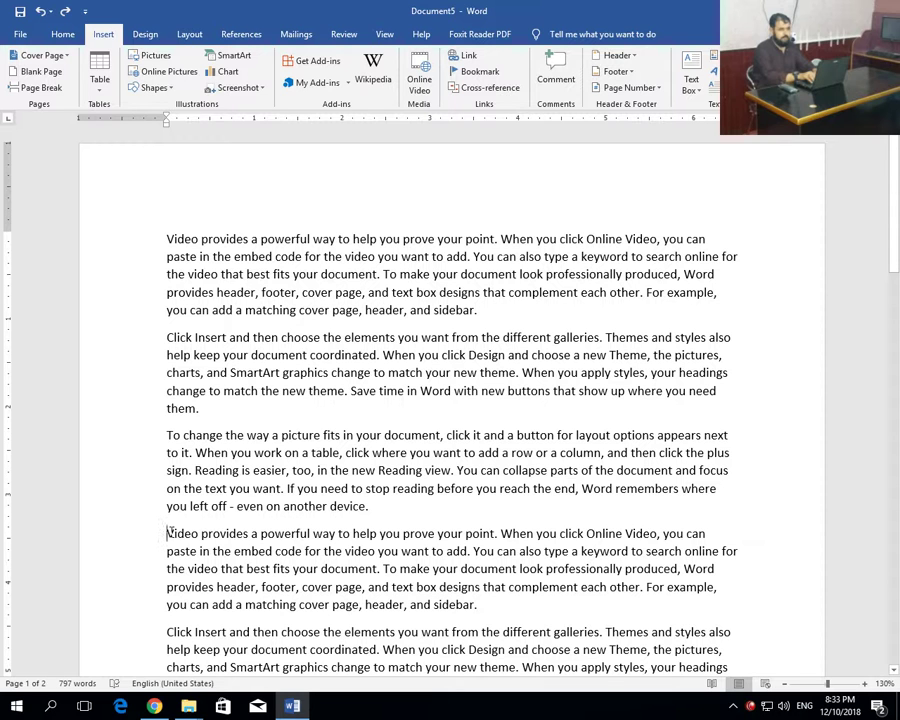
pyautogui.click(48, 74)
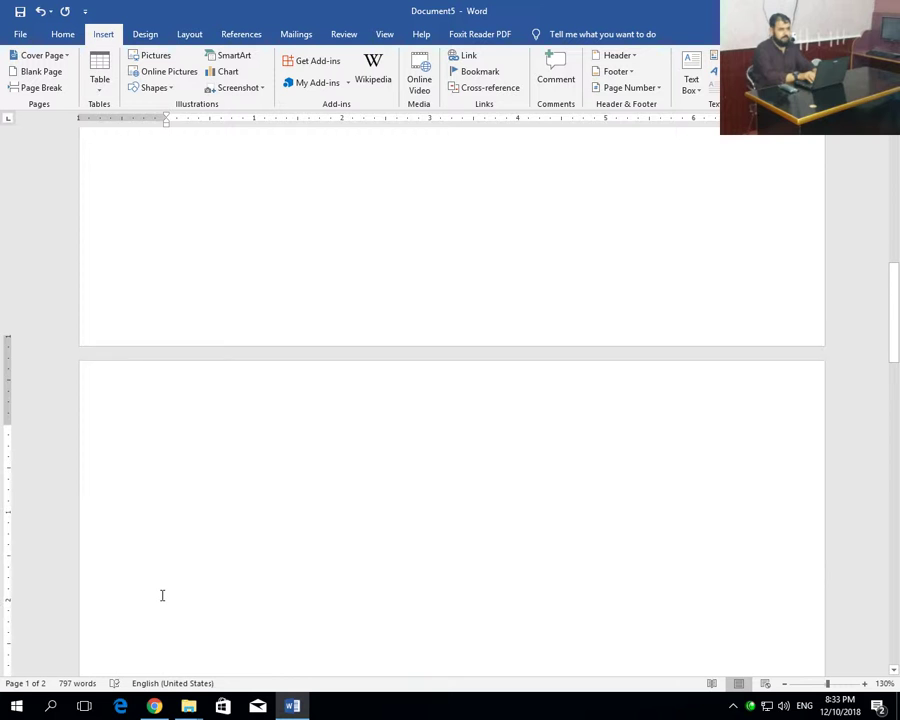
pyautogui.scroll(-2, 162, 592)
pyautogui.scroll(-4, 162, 588)
pyautogui.click(166, 525)
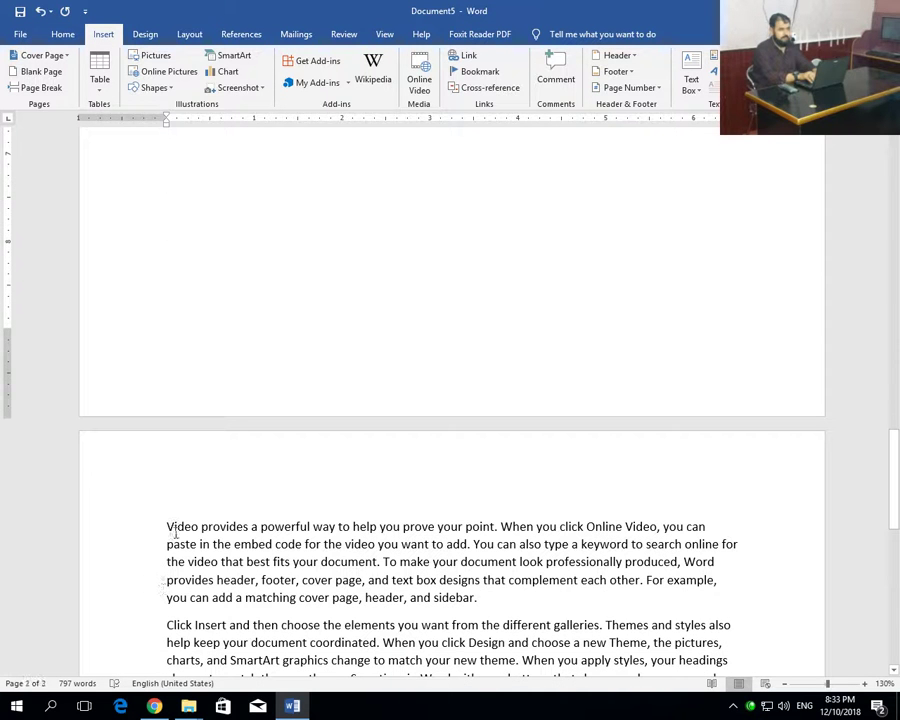
pyautogui.click(40, 11)
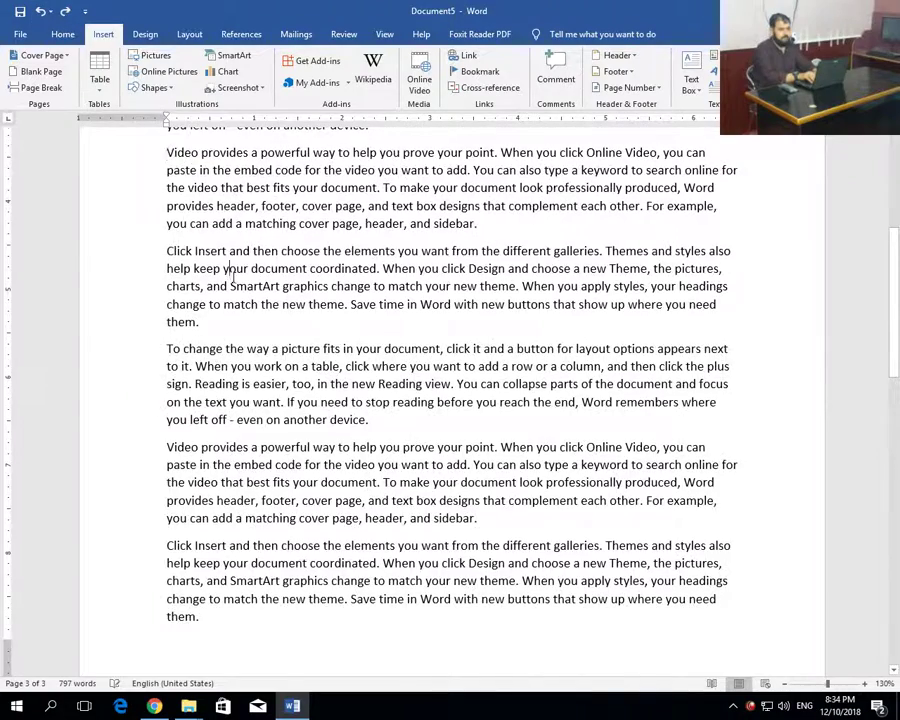
pyautogui.scroll(-2, 298, 412)
pyautogui.scroll(4, 298, 412)
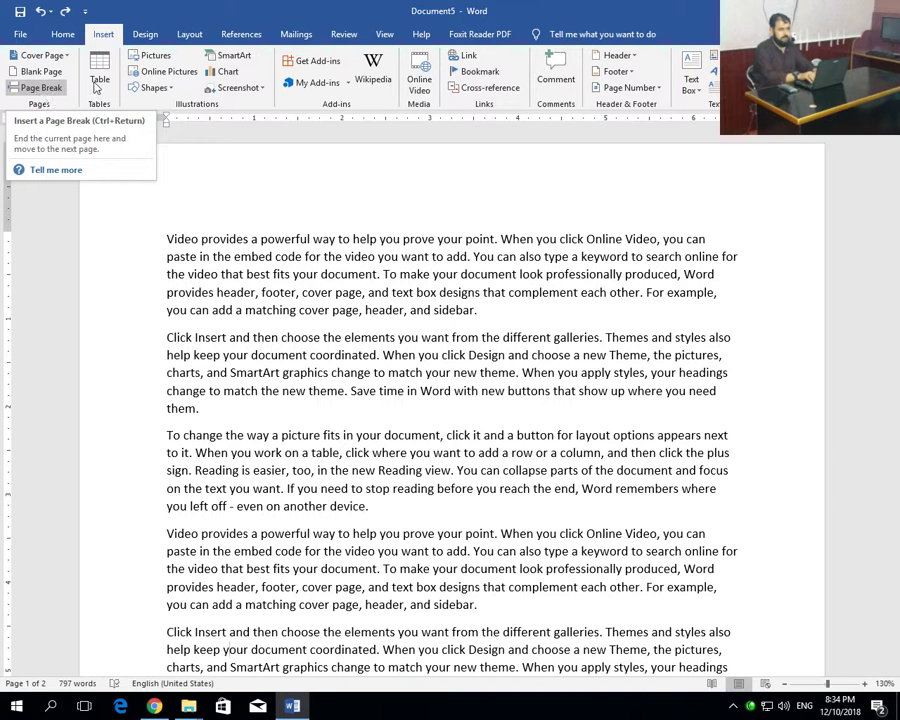
pyautogui.click(189, 34)
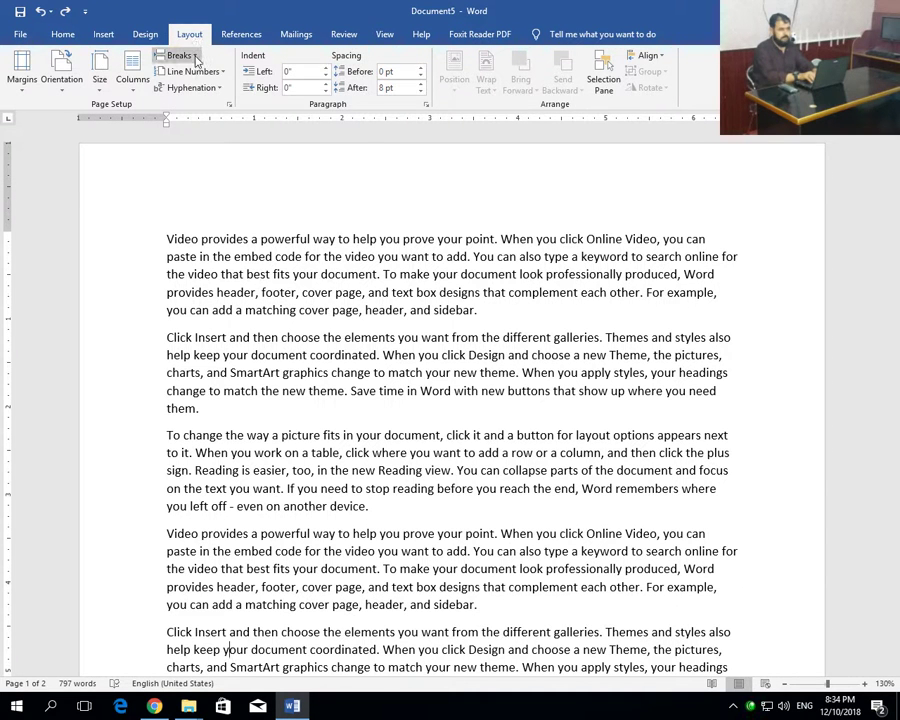
pyautogui.click(185, 56)
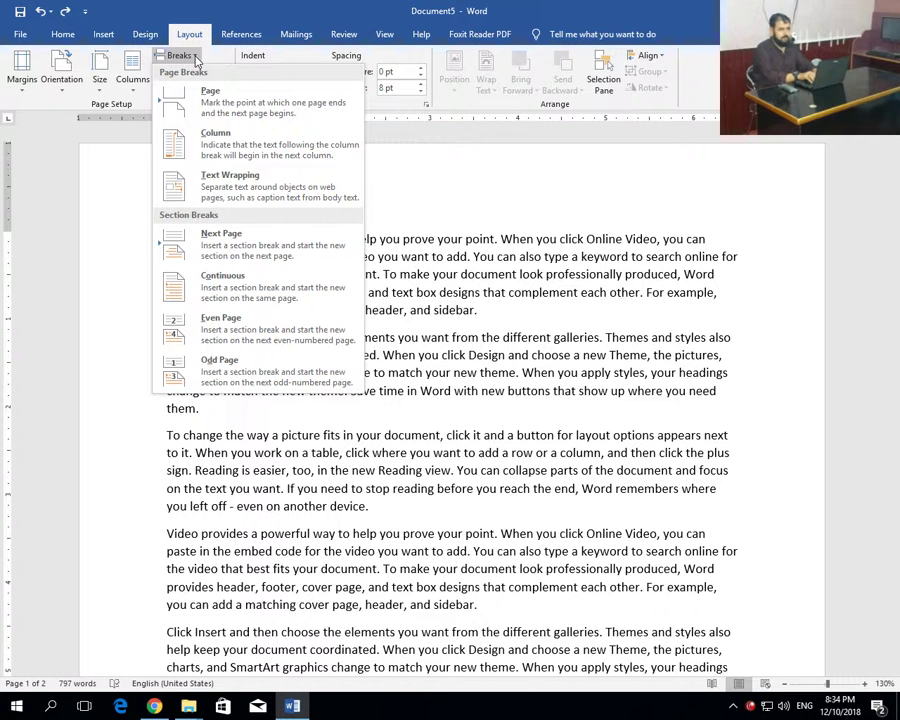
pyautogui.click(103, 34)
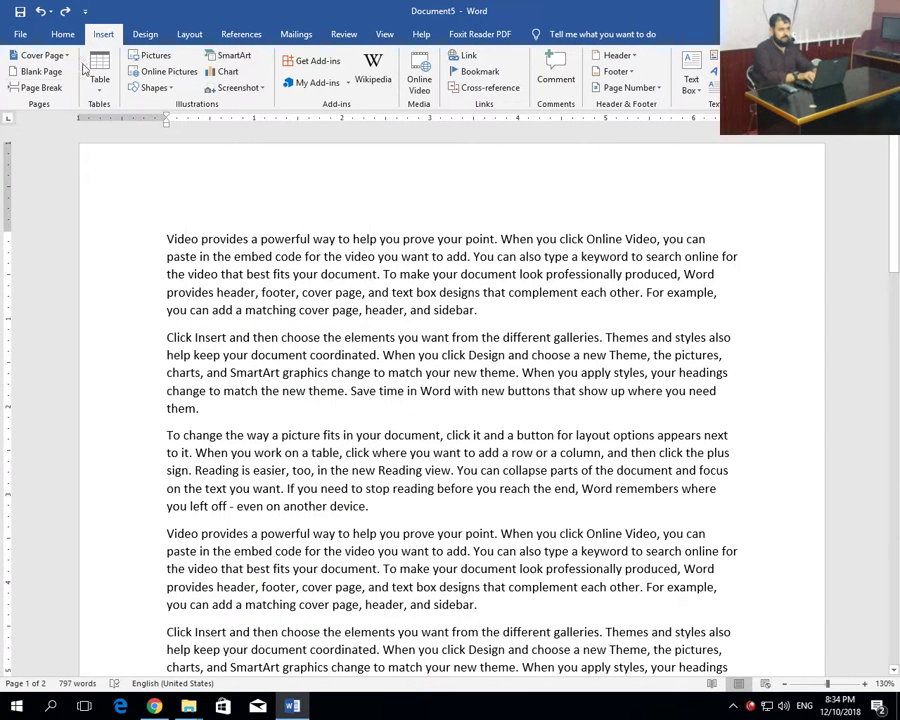
pyautogui.click(236, 309)
pyautogui.click(57, 88)
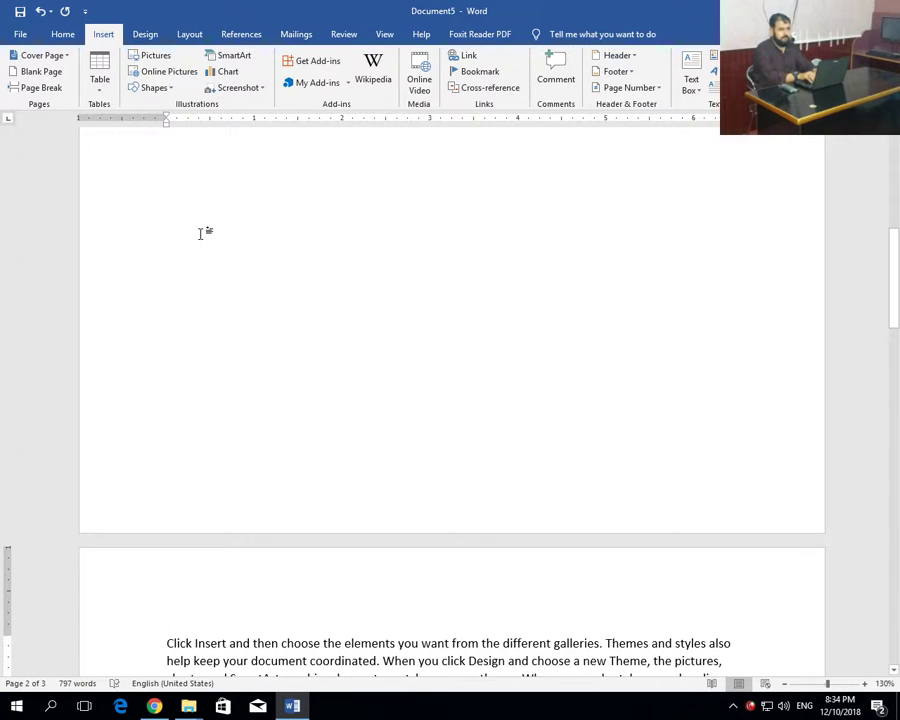
pyautogui.scroll(-8, 248, 512)
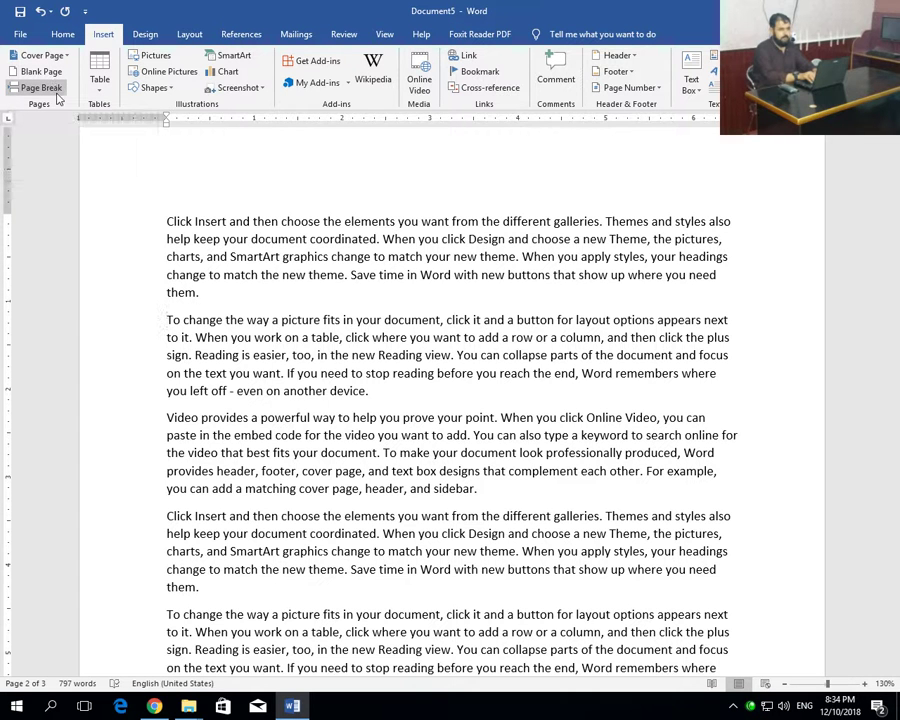
pyautogui.click(57, 92)
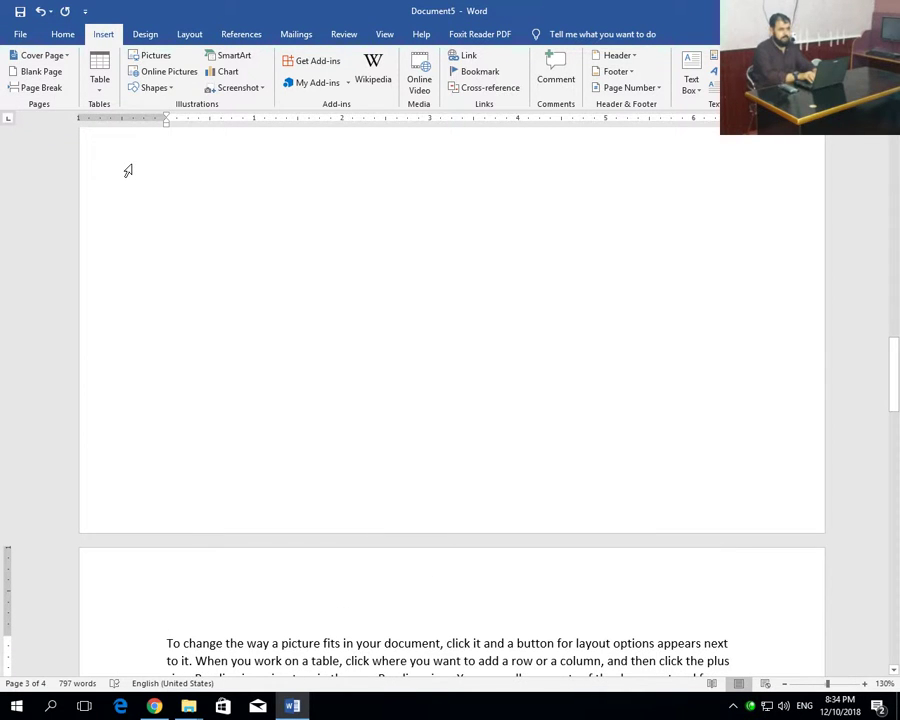
pyautogui.click(40, 11)
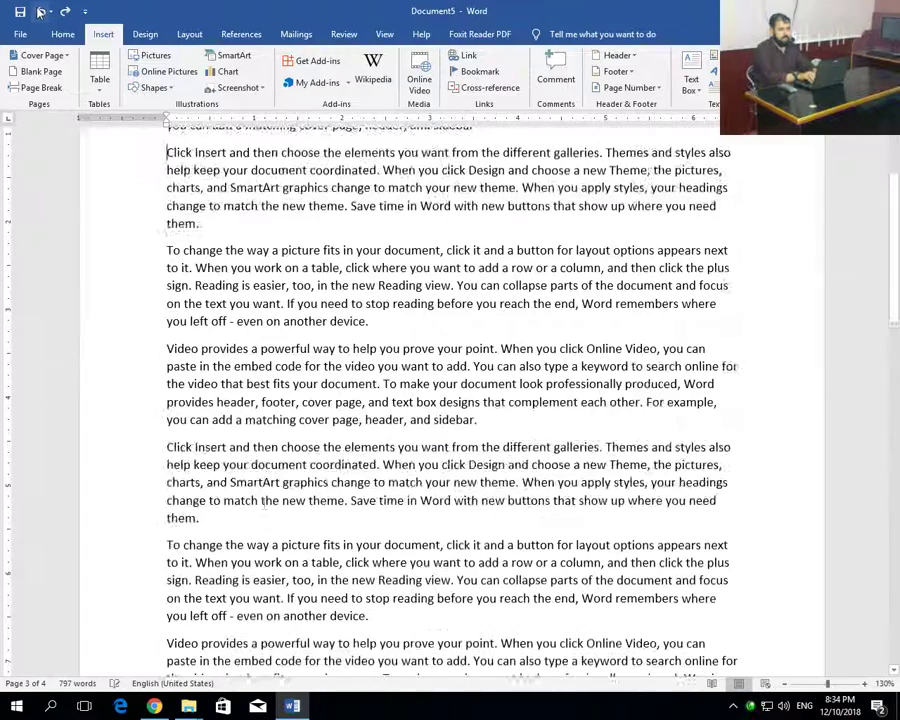
pyautogui.scroll(4, 262, 345)
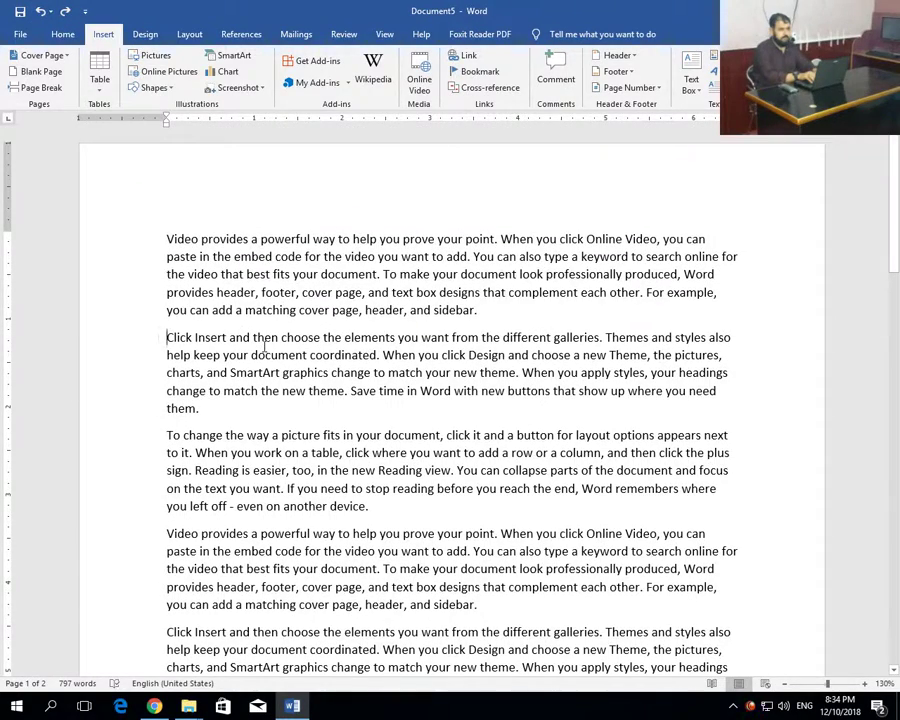
pyautogui.press('Return')
pyautogui.press('Return')
pyautogui.press('Return')
pyautogui.press('Return')
pyautogui.press('Return')
pyautogui.press('Return')
pyautogui.press('Return')
pyautogui.press('Return')
pyautogui.press('Return')
pyautogui.press('Return')
pyautogui.press('Return')
pyautogui.press('Return')
pyautogui.press('Return')
pyautogui.press('Return')
pyautogui.press('Return')
pyautogui.press('Return')
pyautogui.press('Return')
pyautogui.press('Return')
pyautogui.press('Return')
pyautogui.press('Return')
pyautogui.press('Return')
pyautogui.press('Return')
pyautogui.press('Return')
pyautogui.press('Return')
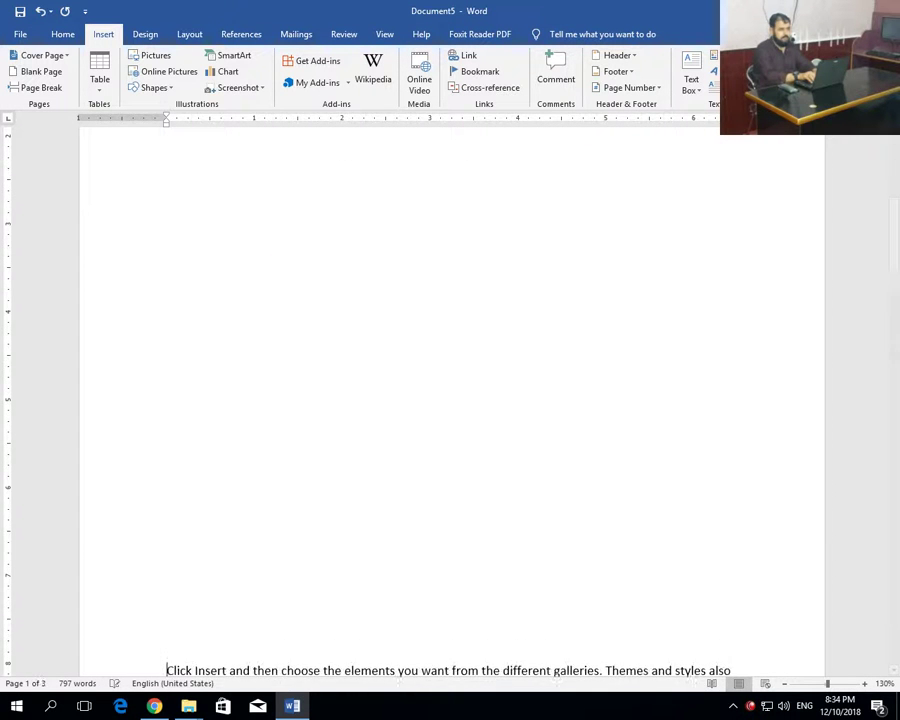
pyautogui.press('Return')
pyautogui.press('Return')
pyautogui.press('Return')
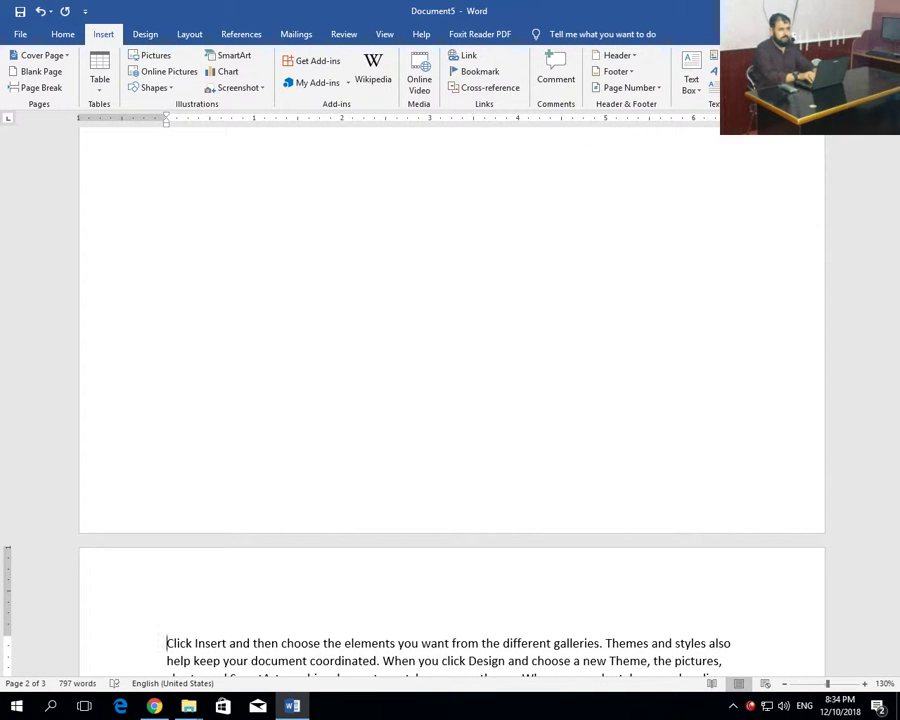
pyautogui.press('BackSpace')
pyautogui.press('BackSpace')
pyautogui.press('BackSpace')
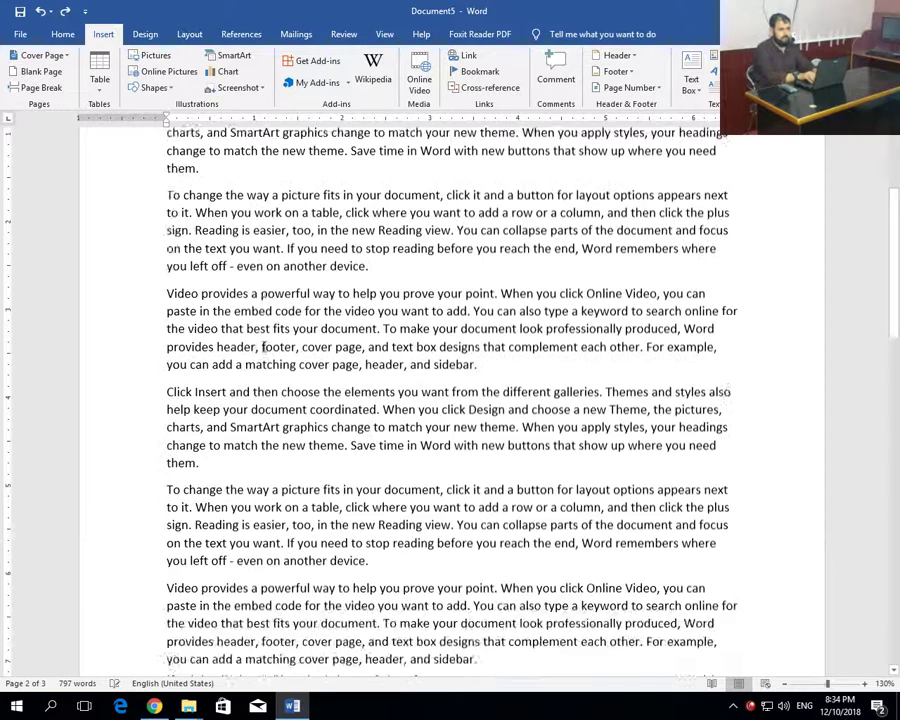
pyautogui.press('BackSpace')
pyautogui.press('BackSpace')
pyautogui.press('BackSpace')
pyautogui.press('BackSpace')
pyautogui.press('BackSpace')
pyautogui.press('BackSpace')
pyautogui.press('BackSpace')
pyautogui.press('BackSpace')
pyautogui.press('BackSpace')
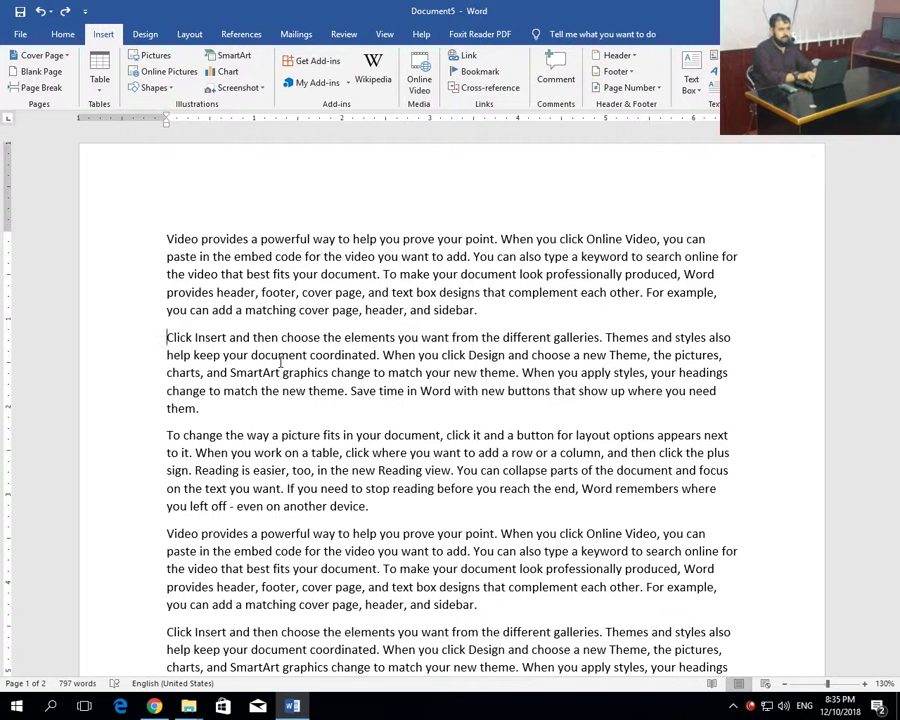
pyautogui.hotkey('ctrl', 'Return')
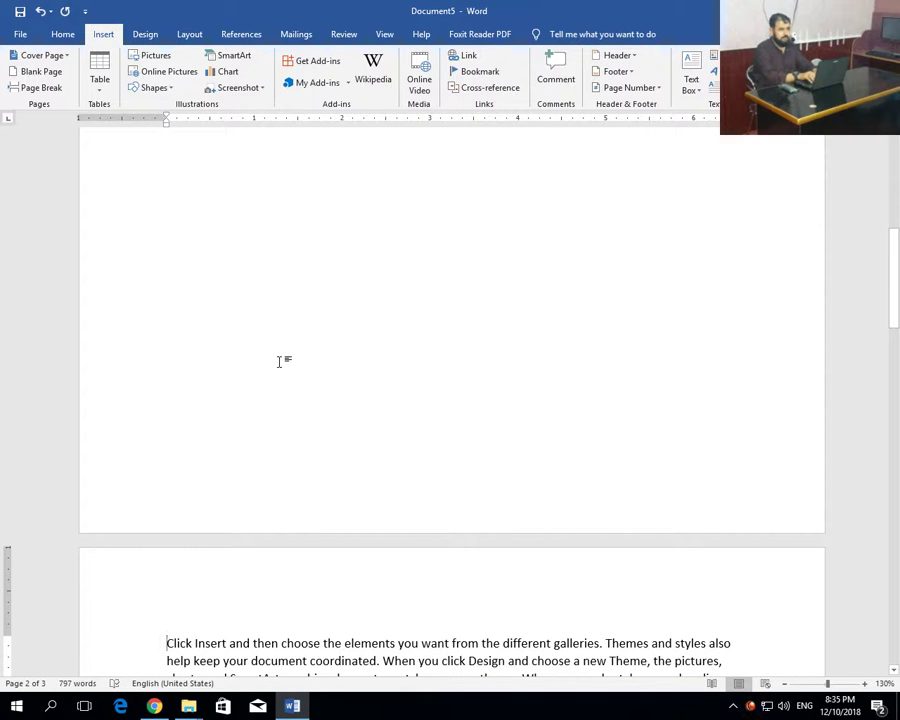
pyautogui.hotkey('ctrl', 'Return')
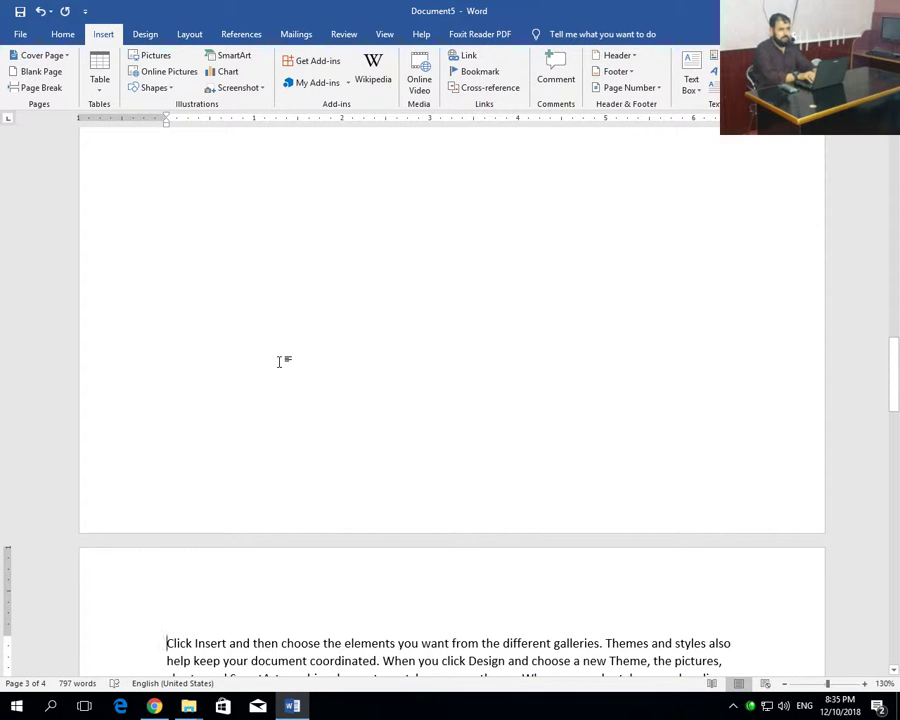
pyautogui.press('BackSpace')
pyautogui.press('BackSpace')
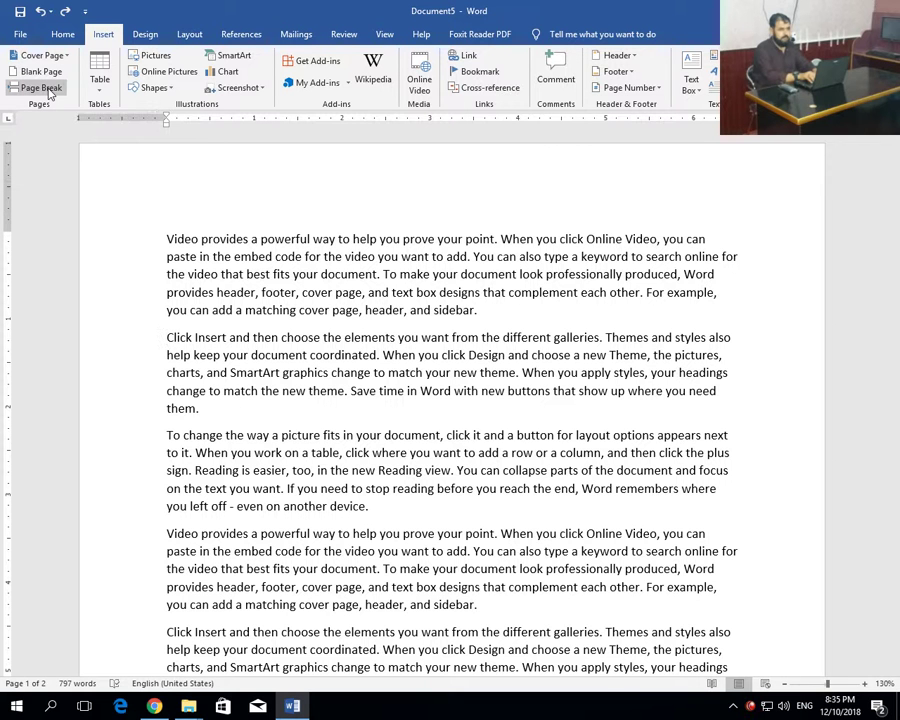
pyautogui.click(201, 239)
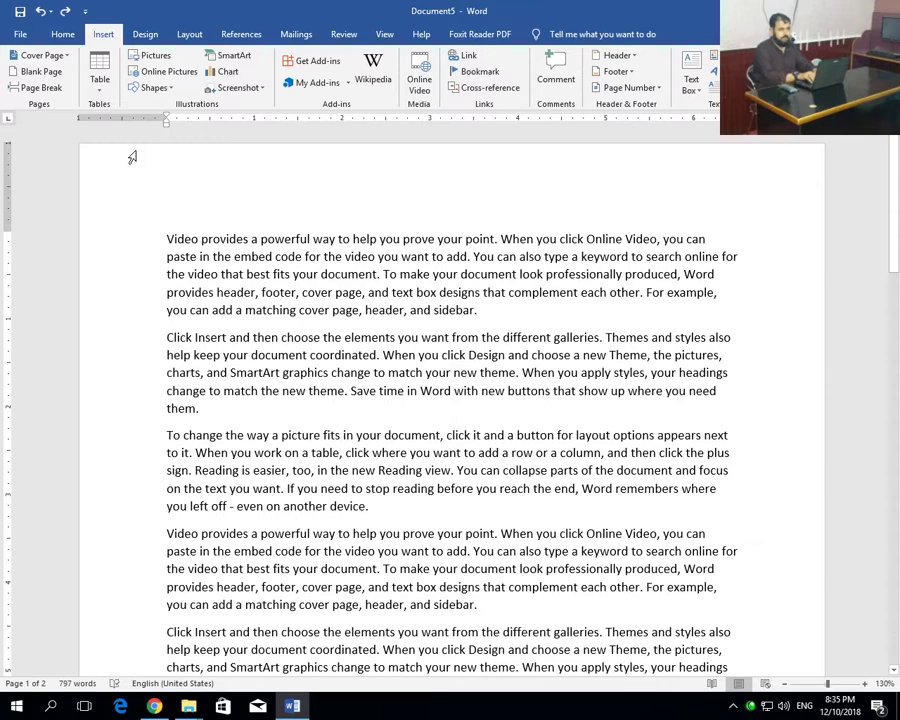